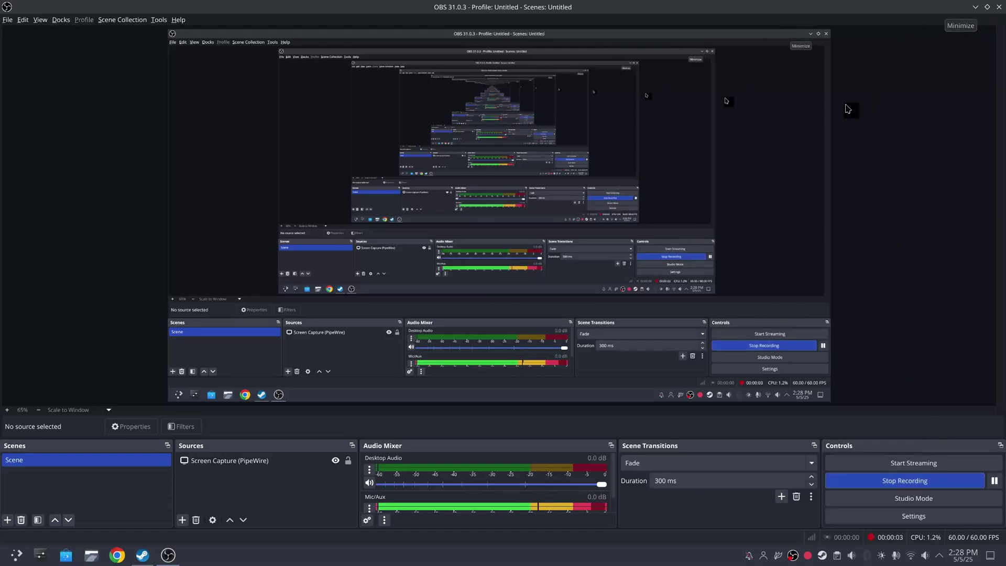
# Minimize OBS to reveal Steam's Call of Duty: Black Ops page, downloading
pyautogui.click(976, 10)
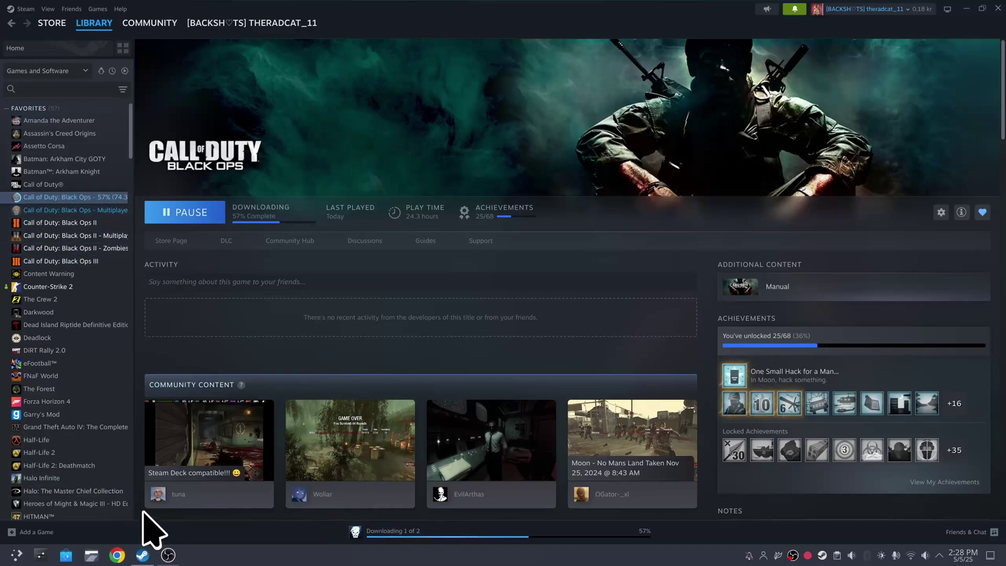
# Bring Chrome forward and load x.com
pyautogui.click(118, 554)
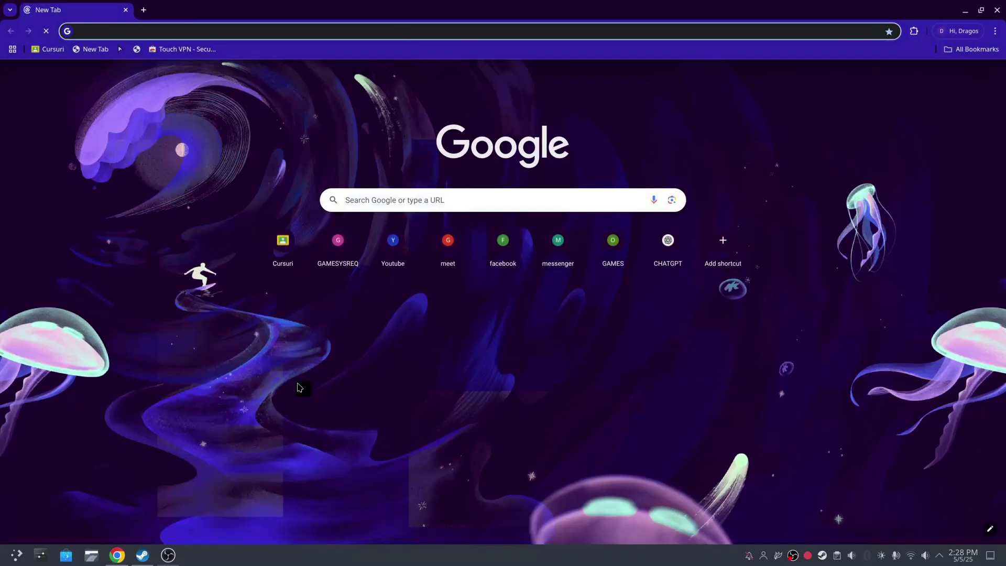
pyautogui.write('x.com')
pyautogui.press('Return')
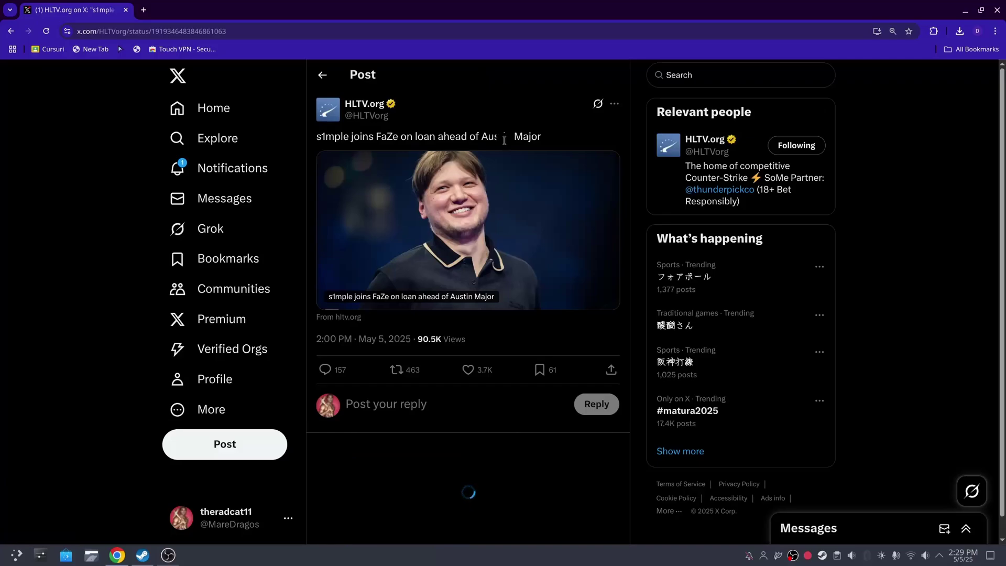
# Read HLTV's post about s1mple joining FaZe on loan, highlighting its headline
pyautogui.moveTo(318, 137)
pyautogui.mouseDown()
pyautogui.moveTo(568, 143)
pyautogui.moveTo(299, 145)
pyautogui.moveTo(540, 136)
pyautogui.moveTo(327, 138)
pyautogui.mouseUp()
pyautogui.click(568, 143)
pyautogui.click(315, 143)
pyautogui.click(320, 136)
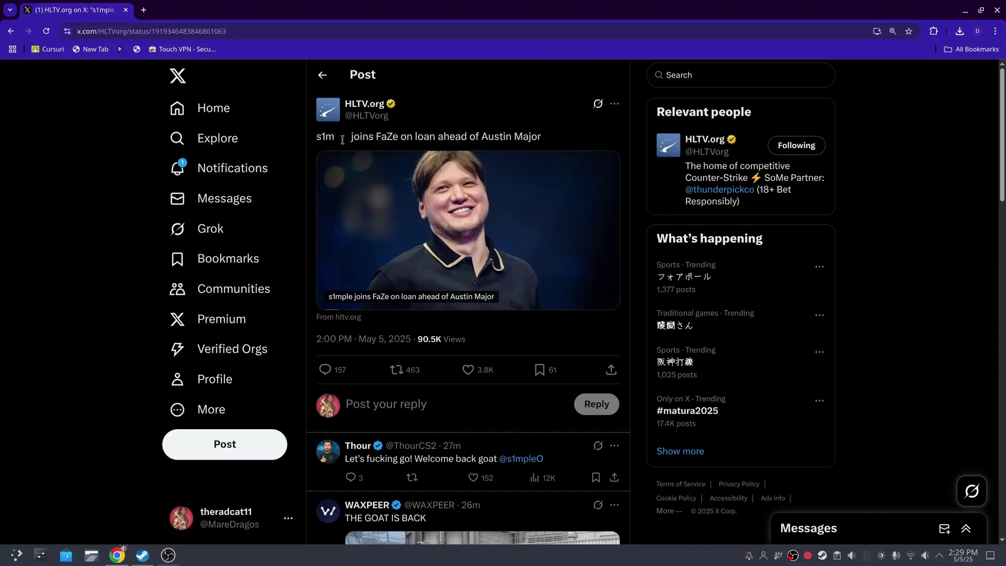
pyautogui.moveTo(558, 137); pyautogui.dragTo(492, 138)
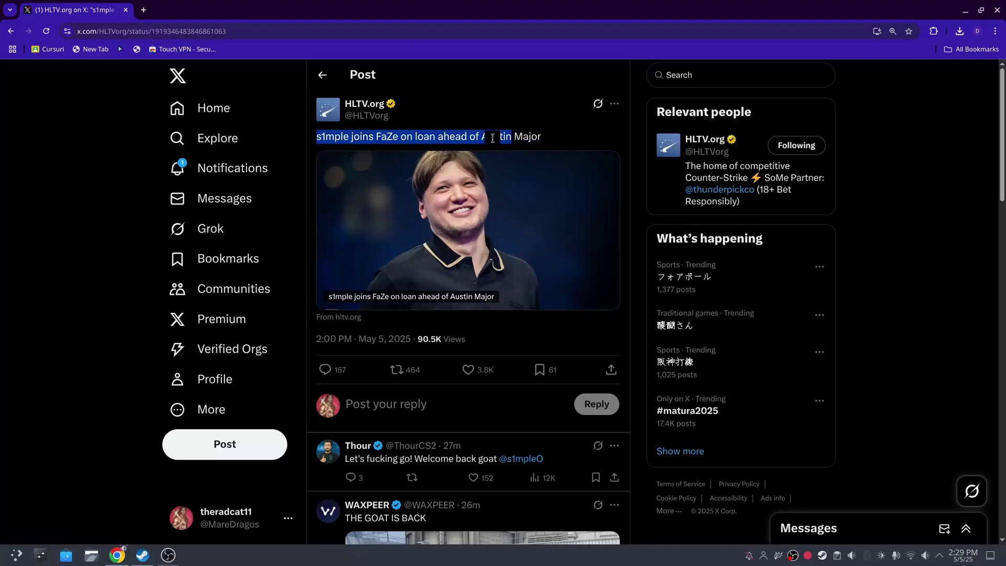
pyautogui.click(537, 138)
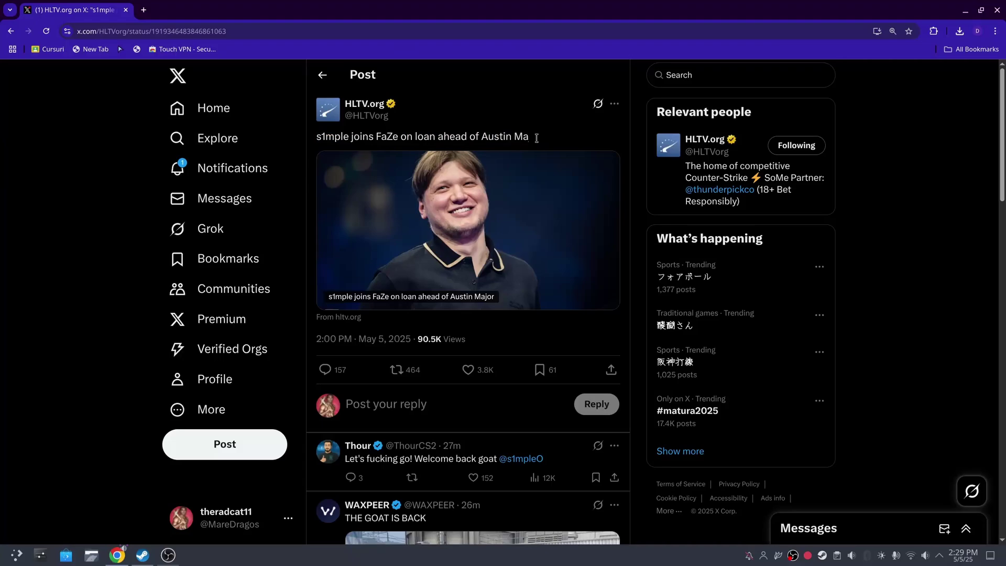
pyautogui.moveTo(429, 147); pyautogui.dragTo(557, 137)
pyautogui.click(557, 138)
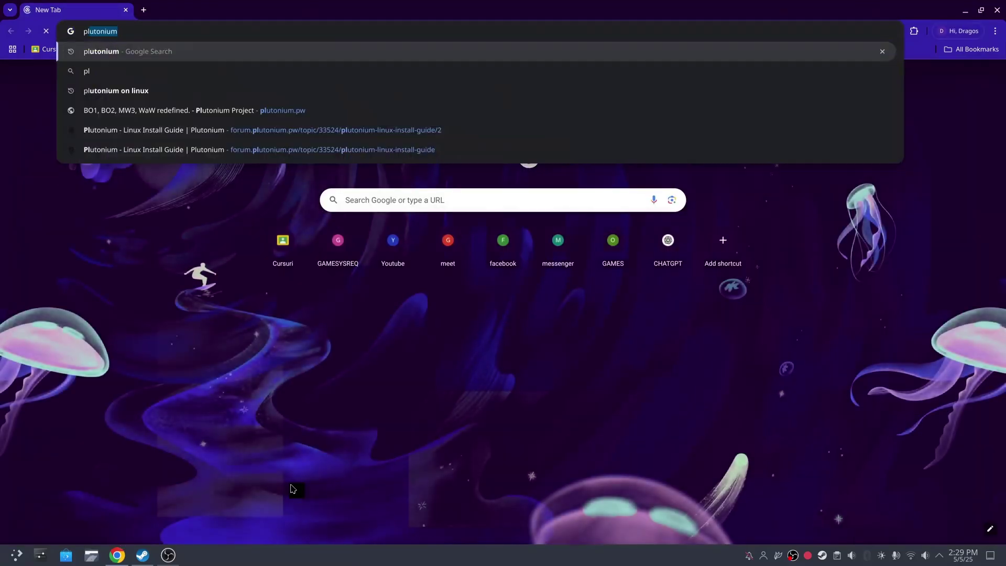
# Search 'plutonium', download plutonium.exe from plutonium.pw's install guide, and open a new tab
pyautogui.write('luton')
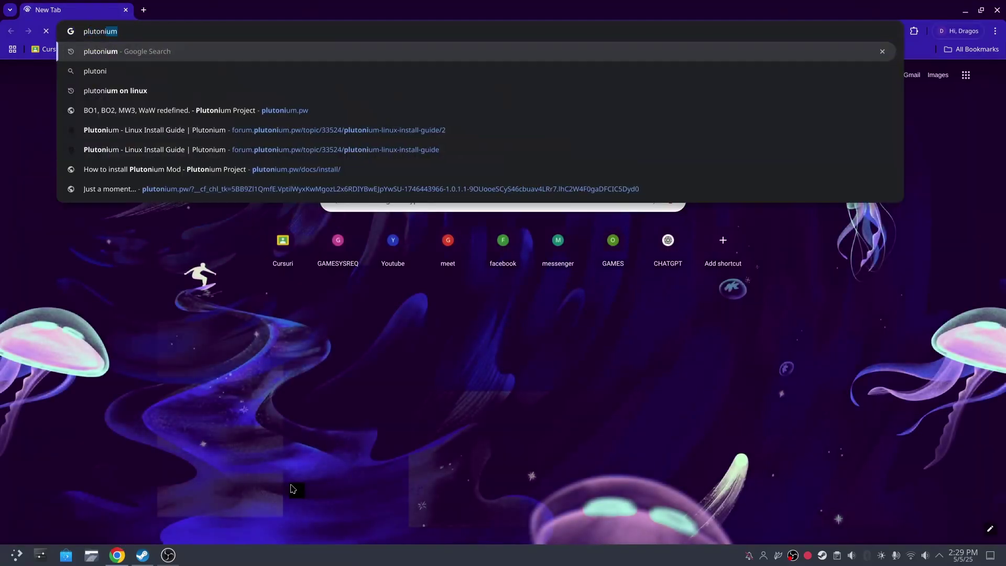
pyautogui.press('Return')
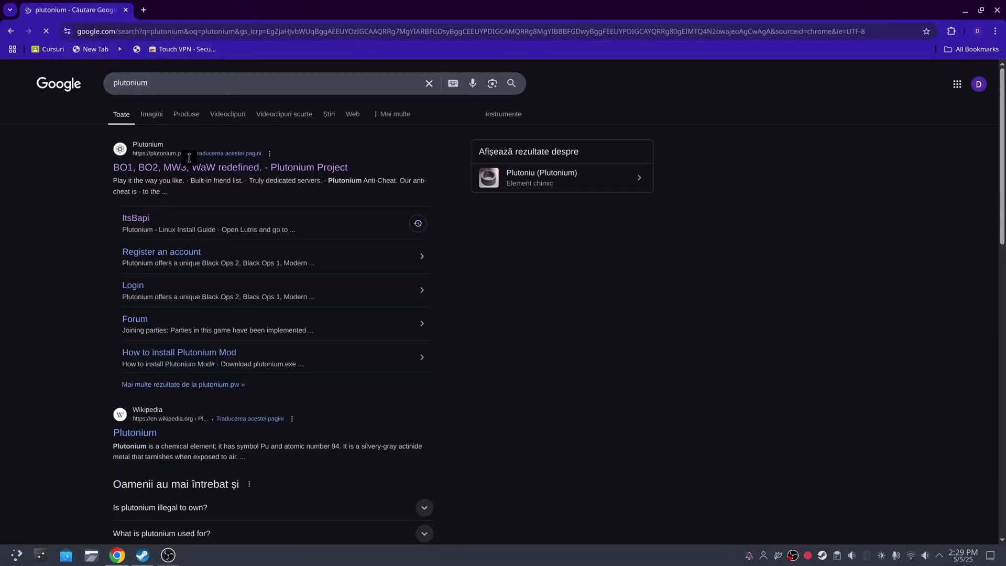
pyautogui.click(184, 168)
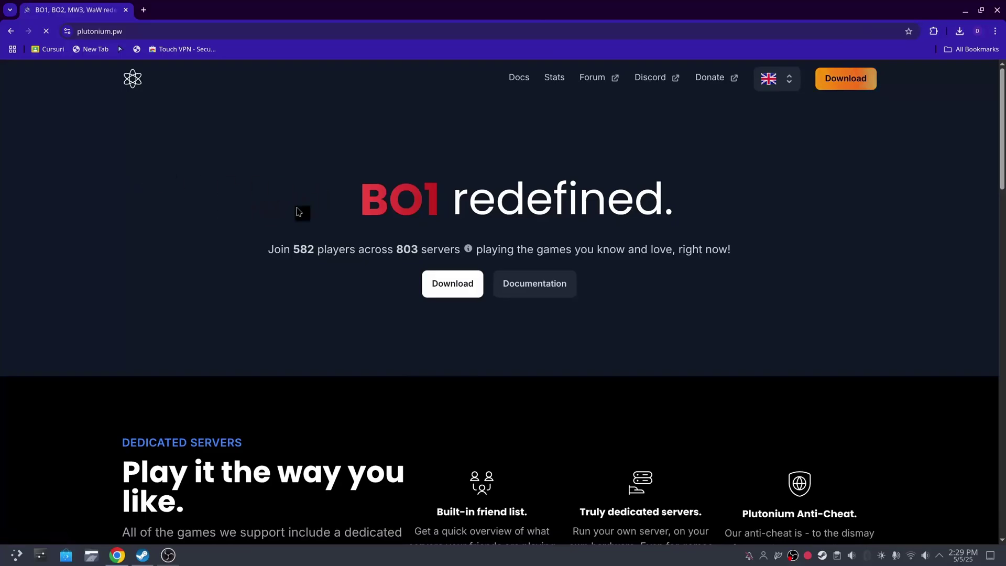
pyautogui.click(452, 283)
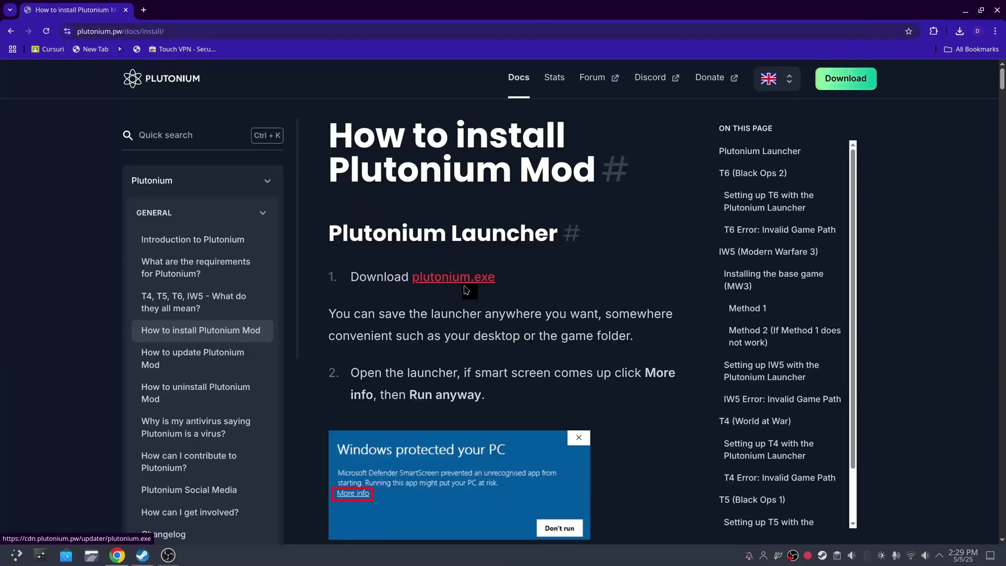
pyautogui.click(453, 276)
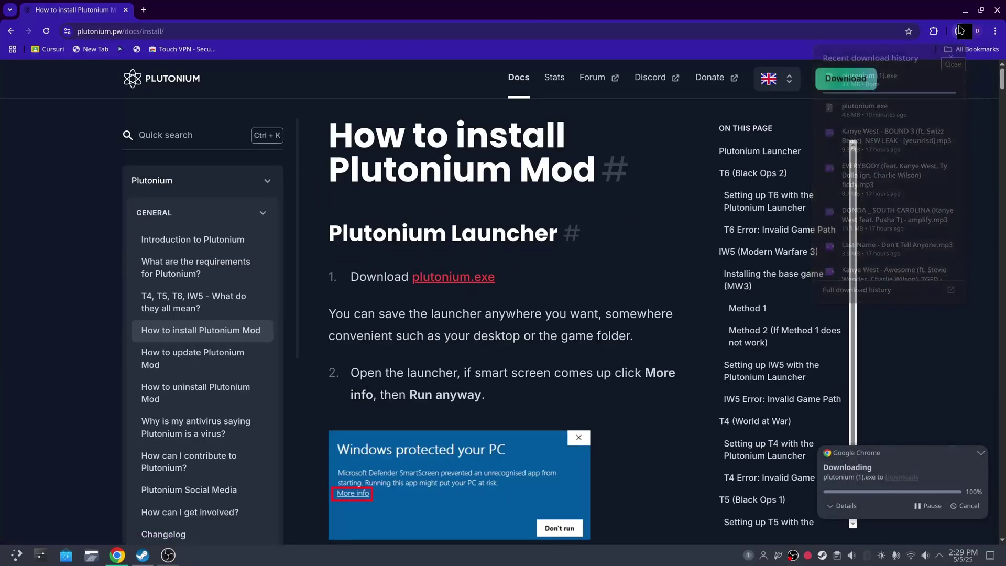
pyautogui.click(140, 4)
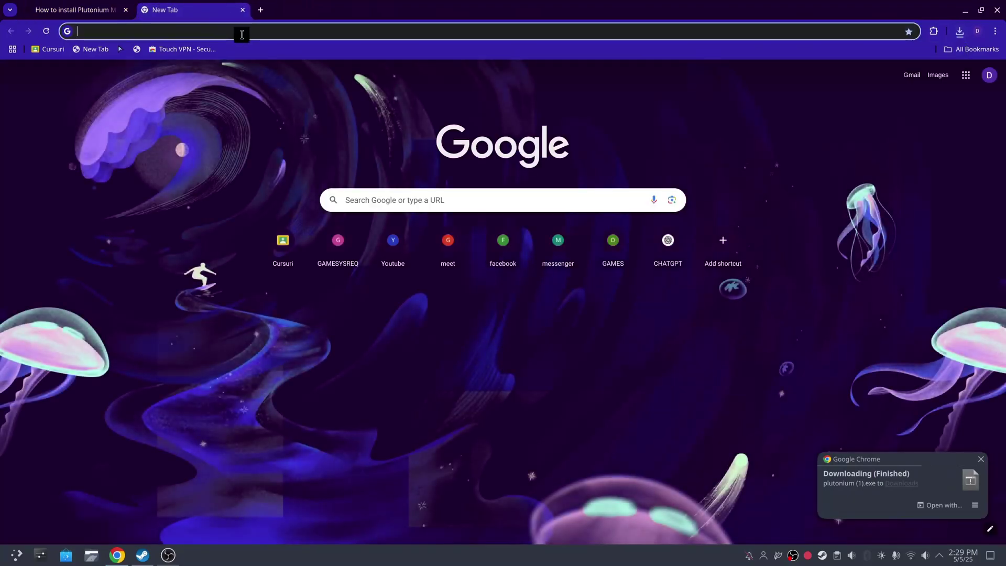
# Search 'plutonium on linux' and open the forum's 'Plutonium - Linux Install Guide' thread
pyautogui.write('pl')
pyautogui.click(149, 71)
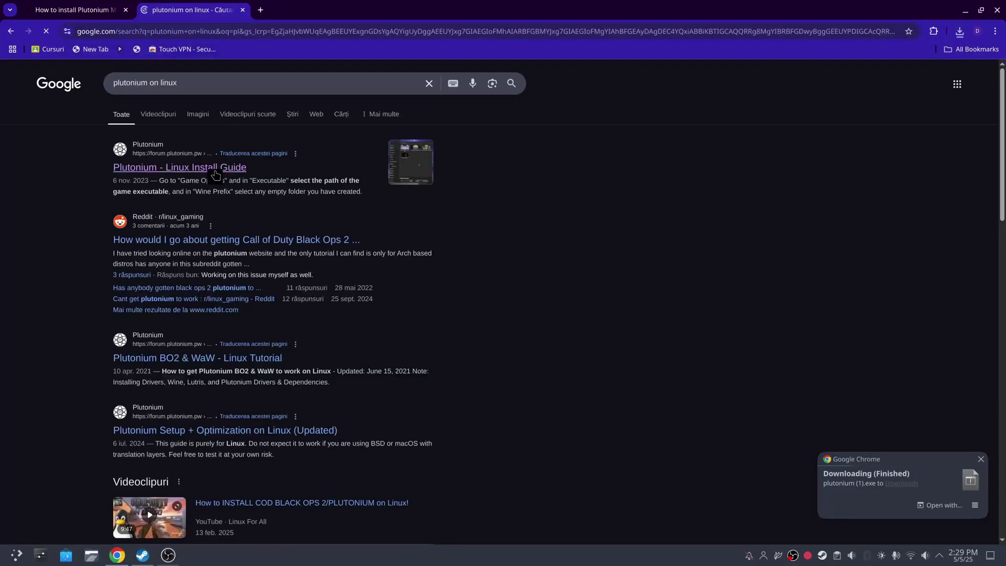
pyautogui.click(245, 171)
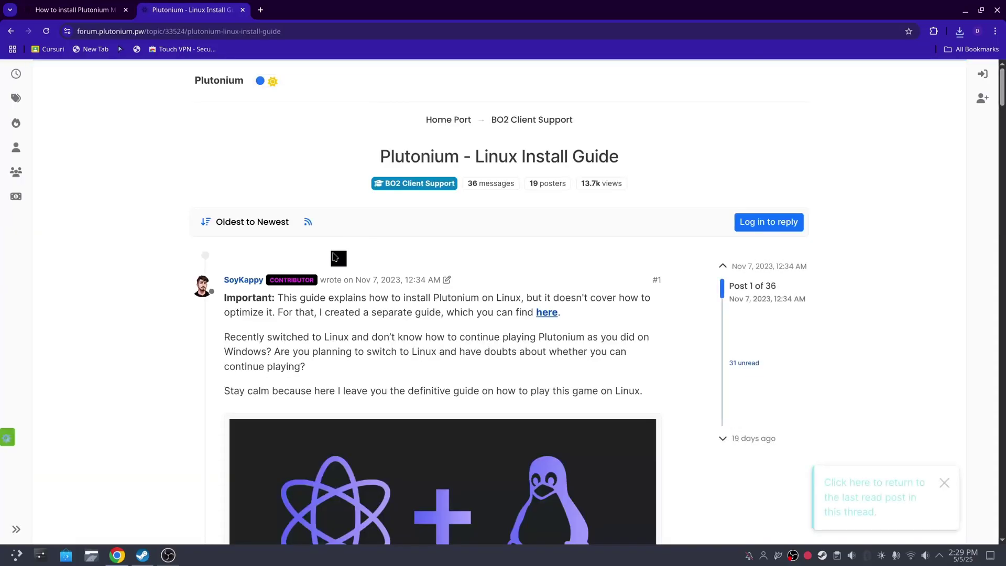
# Read through the guide from its introduction down to the launcher game options
pyautogui.scroll(-2, 545, 354)
pyautogui.scroll(-5, 545, 353)
pyautogui.scroll(6, 359, 330)
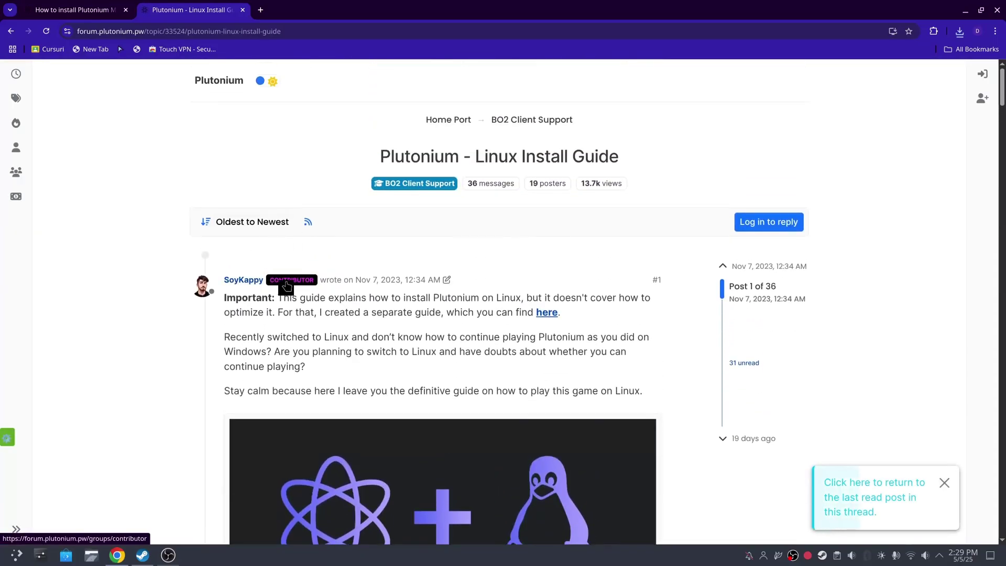
pyautogui.moveTo(224, 297); pyautogui.dragTo(616, 366)
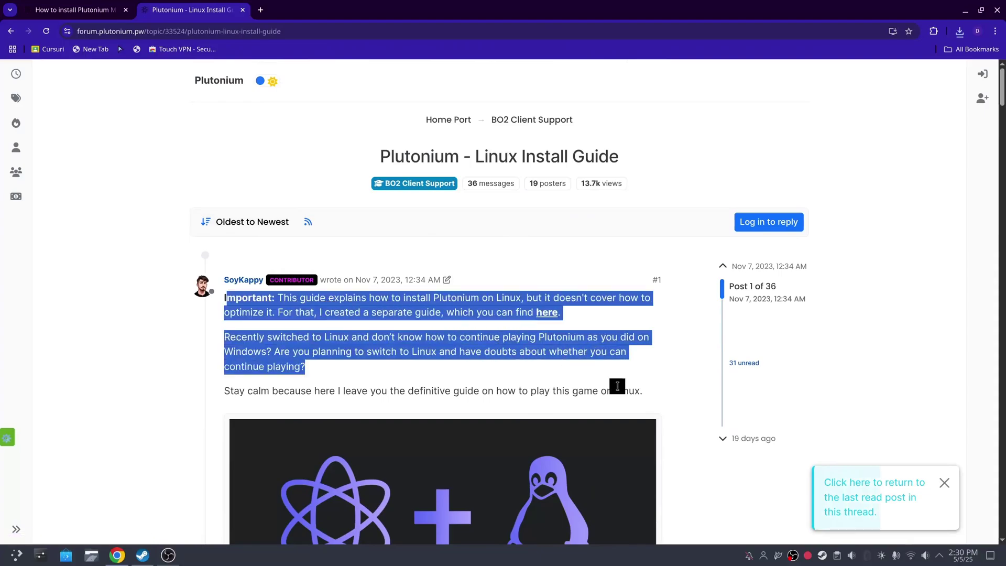
pyautogui.click(627, 392)
pyautogui.scroll(-10, 524, 366)
pyautogui.scroll(10, 418, 350)
pyautogui.scroll(-15, 383, 361)
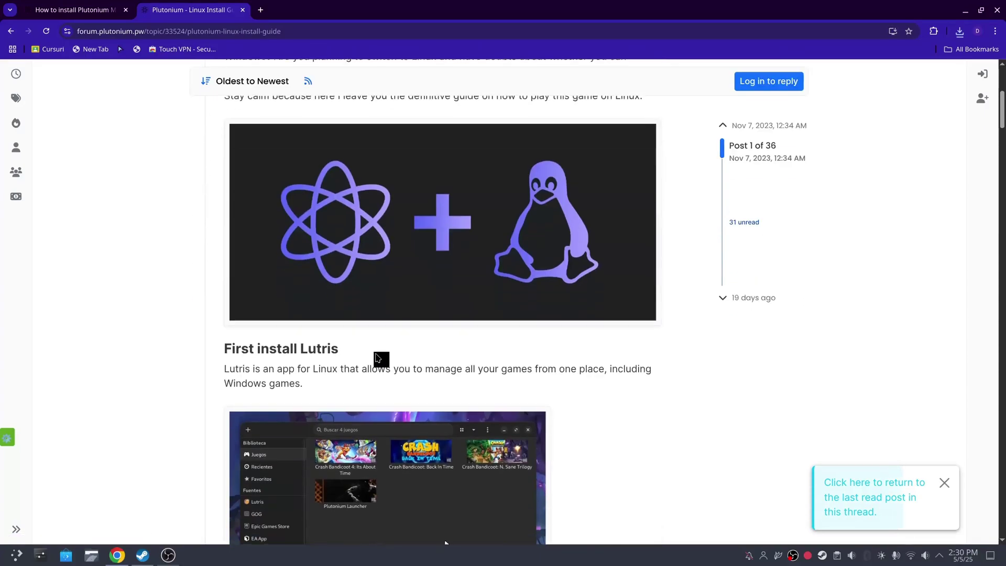
pyautogui.scroll(-18, 377, 352)
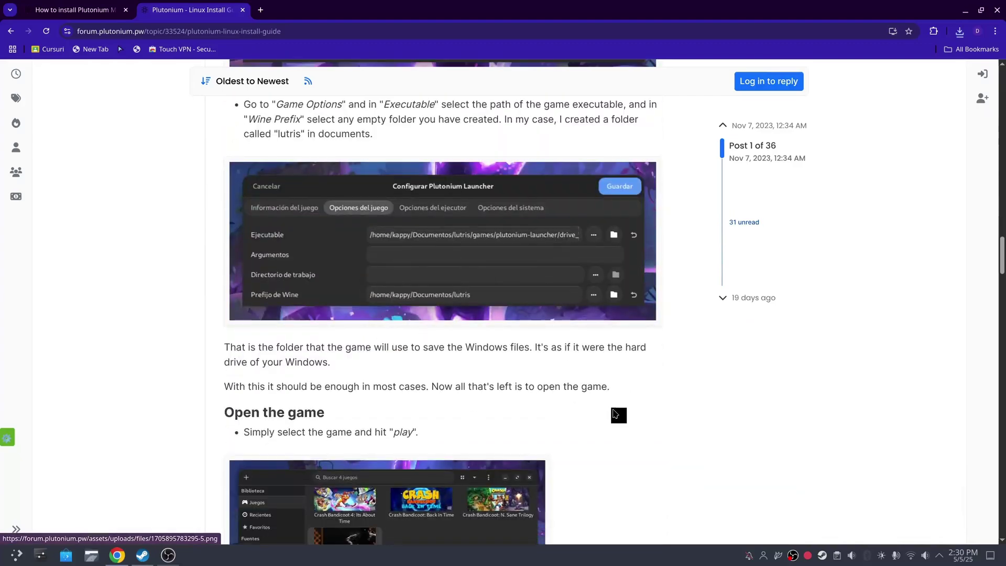
pyautogui.scroll(20, 402, 317)
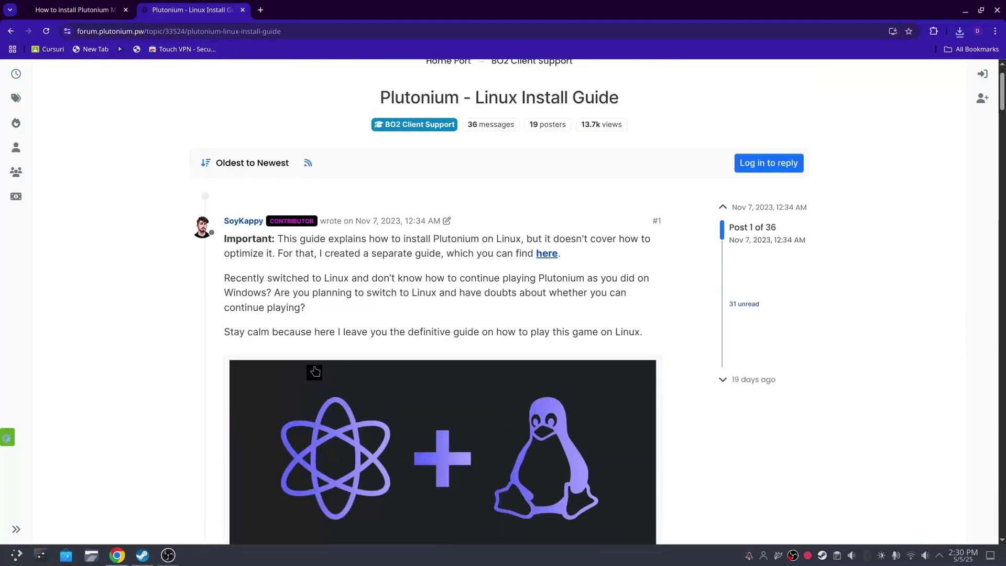
# Close the Linux guide tab, check recent downloads, and switch to a new Google tab
pyautogui.click(243, 10)
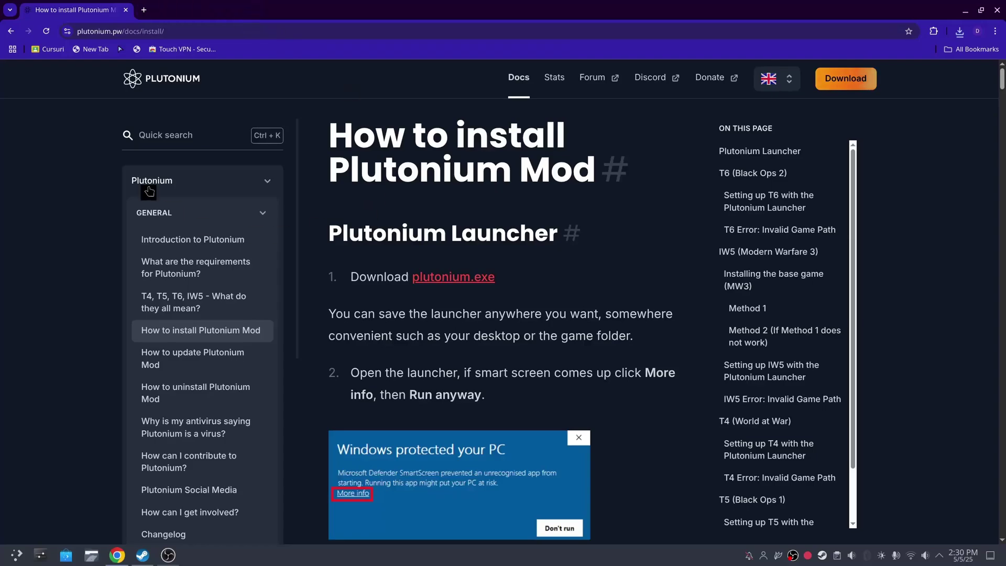
pyautogui.click(959, 31)
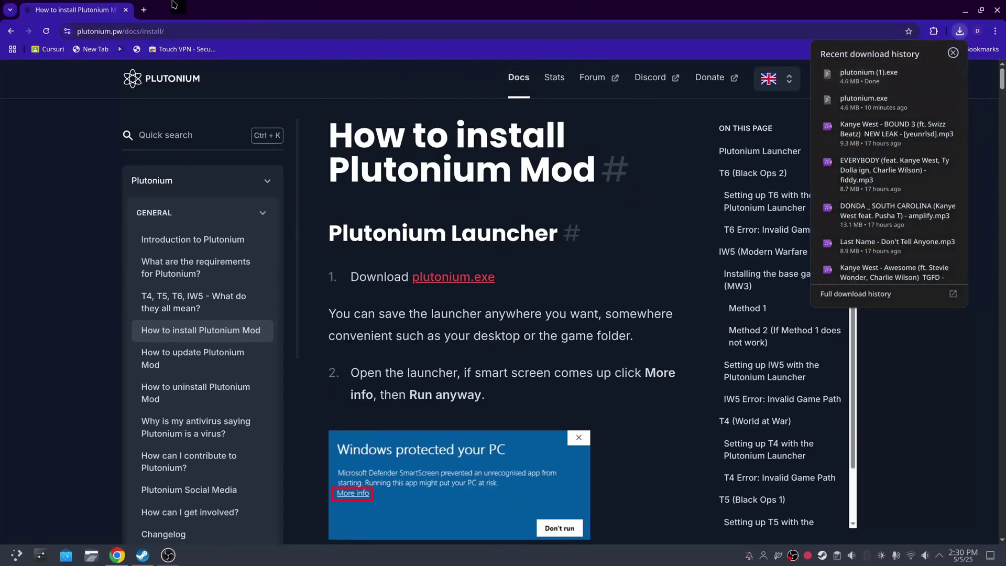
pyautogui.click(144, 8)
pyautogui.hotkey('ctrl', 'shift', 'Tab')
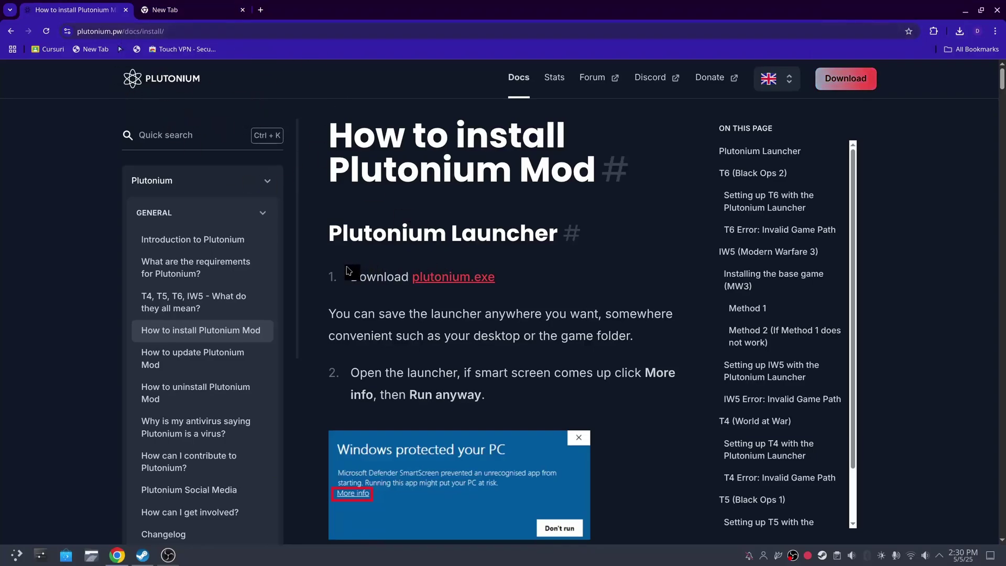
pyautogui.click(229, 7)
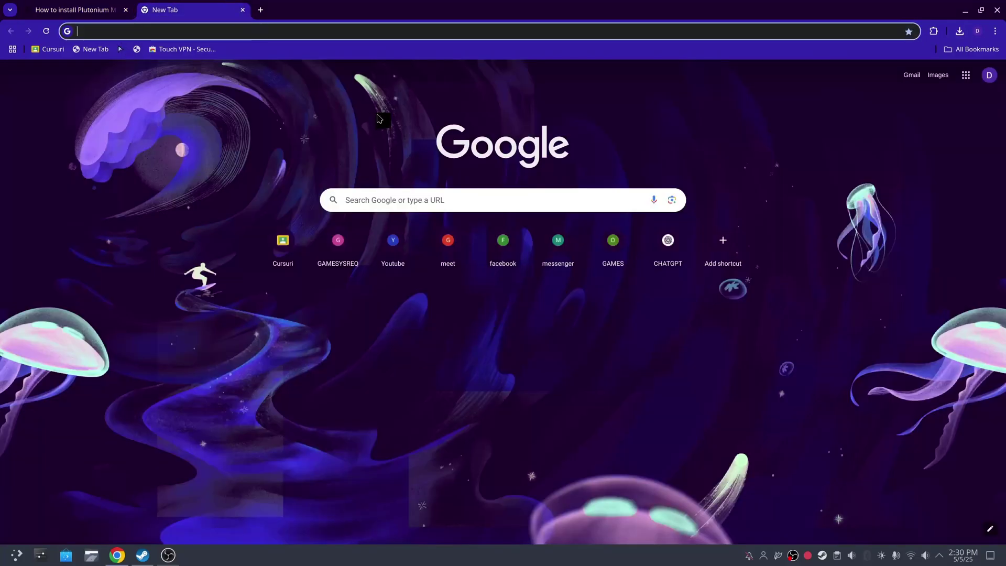
# Search 'protonupqt aur', copy 'protonup-qt' from its AUR page, and launch kitty
pyautogui.write('protonu')
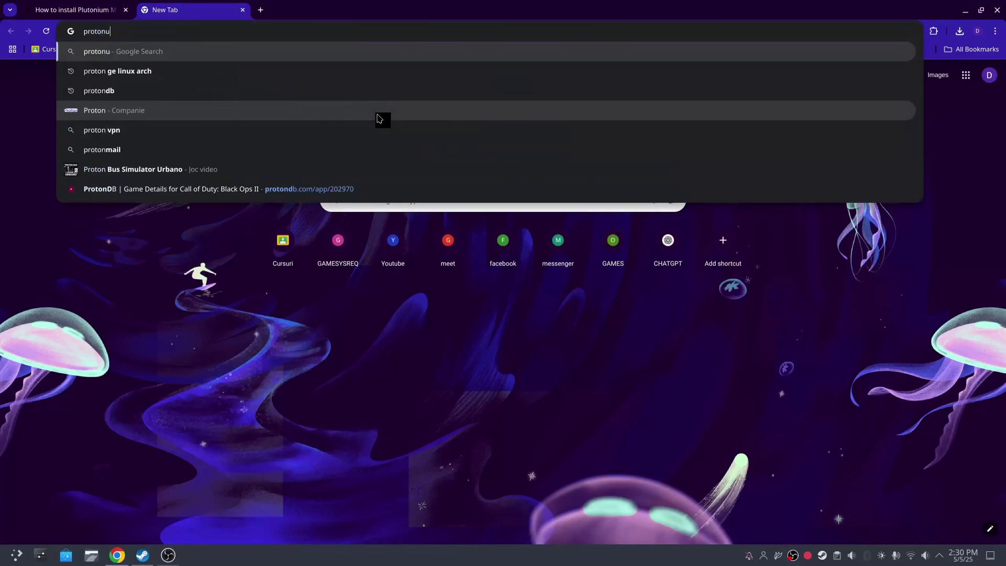
pyautogui.write('pqt aur')
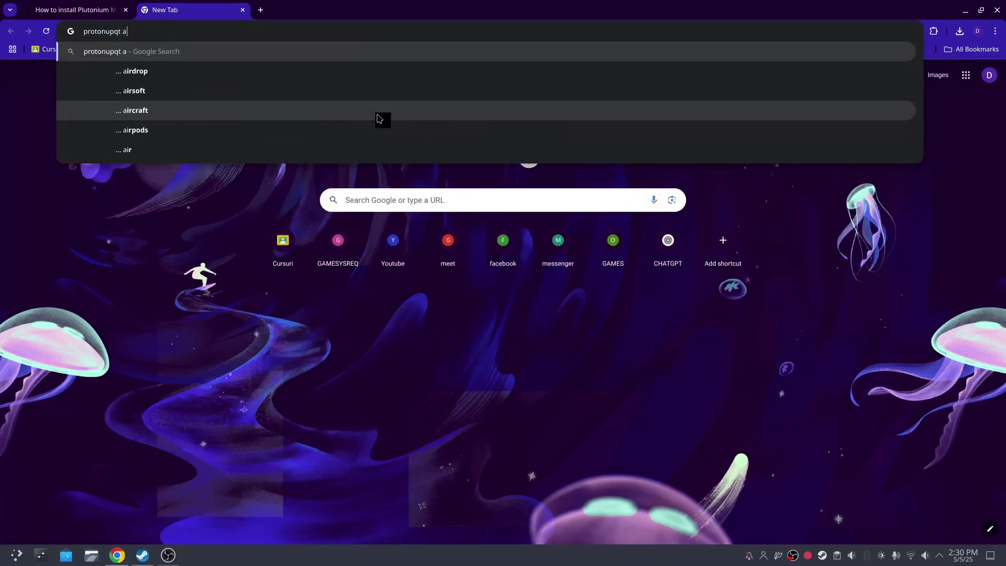
pyautogui.press('Return')
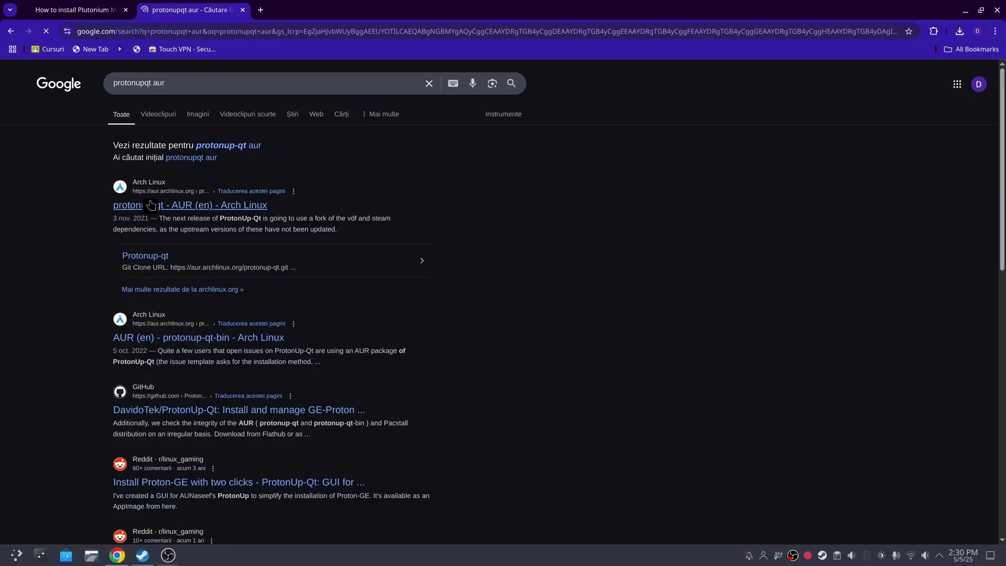
pyautogui.click(227, 203)
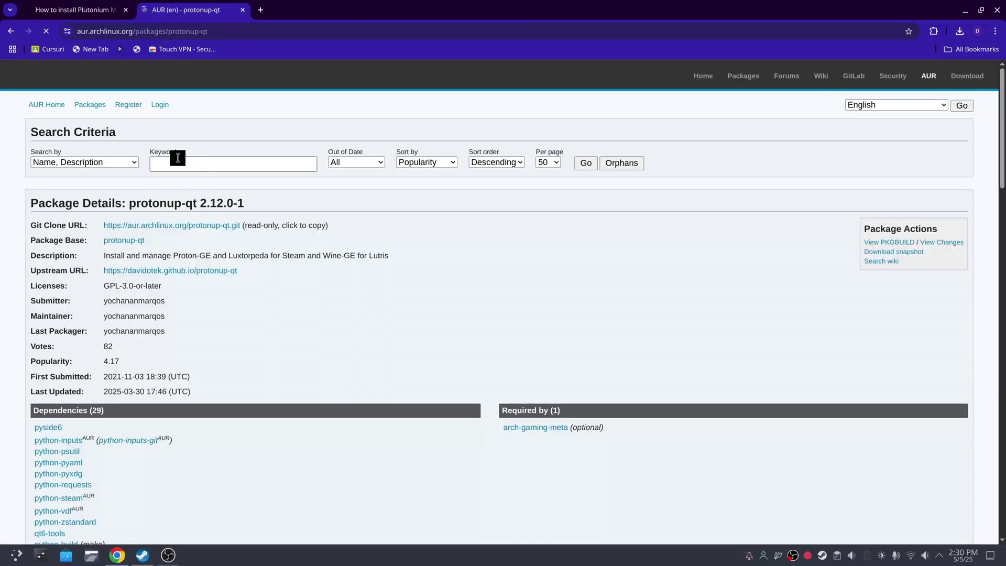
pyautogui.moveTo(130, 204); pyautogui.dragTo(197, 204)
pyautogui.rightClick(197, 205)
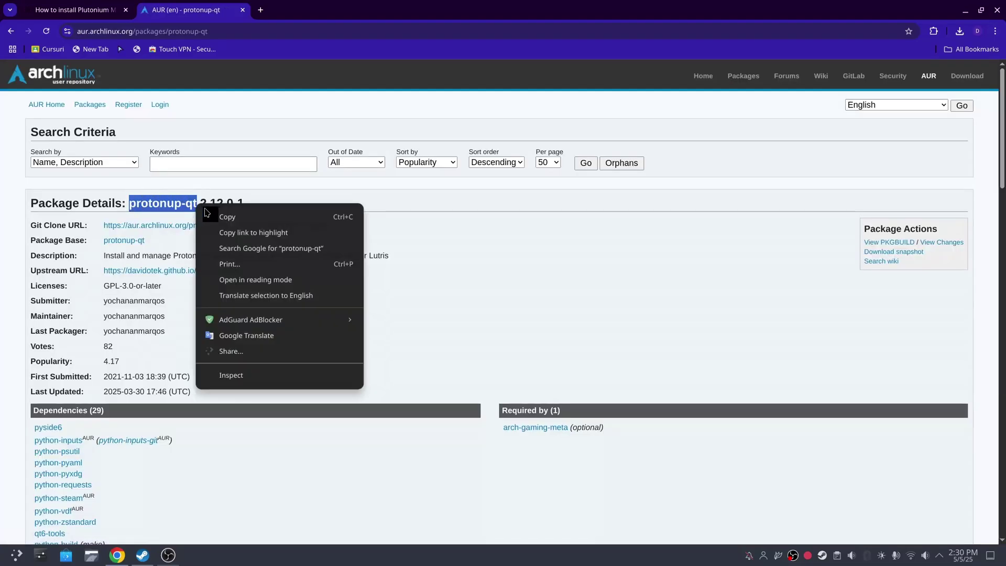
pyautogui.click(341, 211)
pyautogui.press('super')
pyautogui.write('kitty')
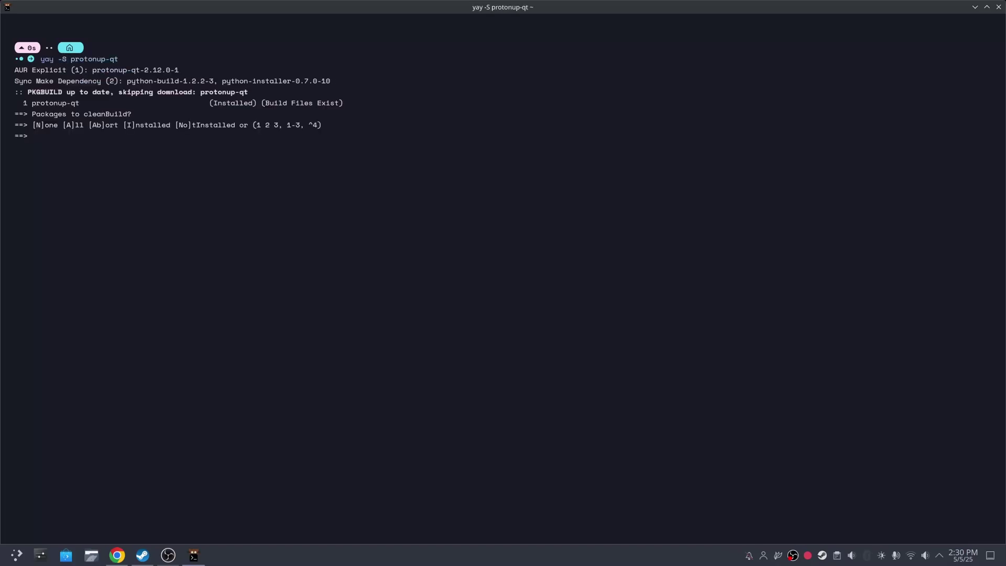
# Answer yay's prompts: skip clean build, remove make dependencies, and confirm reinstalling protonup-qt
pyautogui.press('Return')
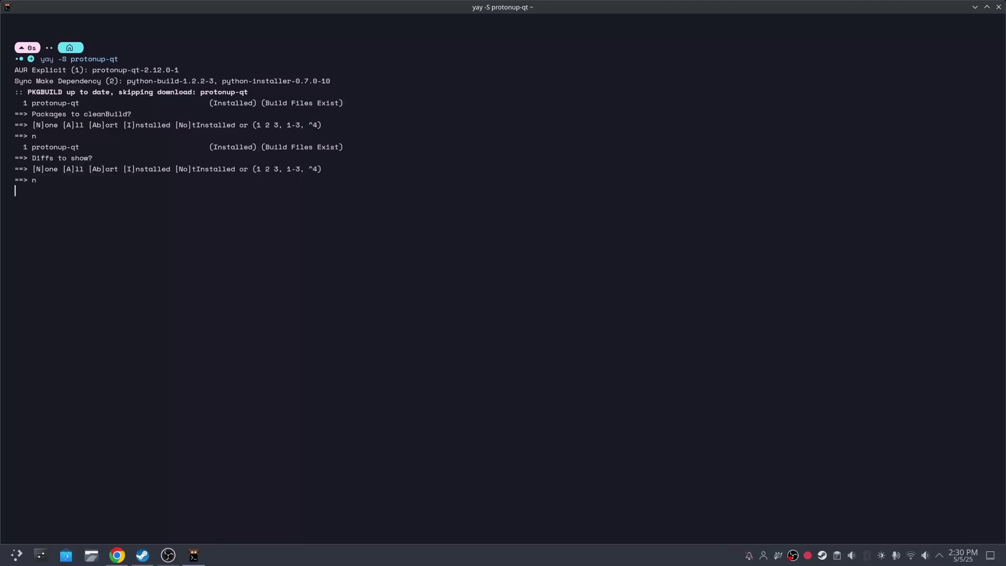
pyautogui.write('y')
pyautogui.press('Return')
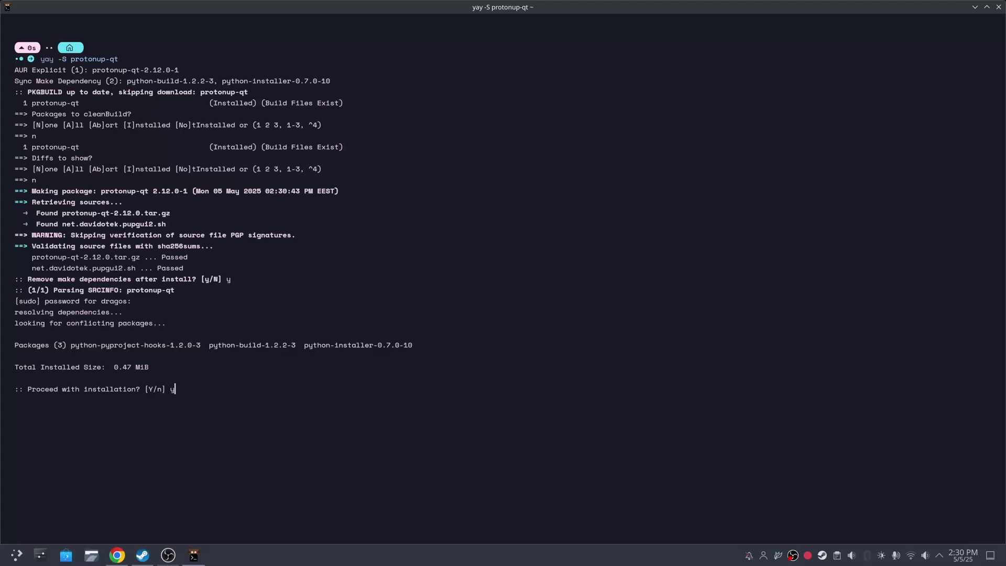
pyautogui.press('Return')
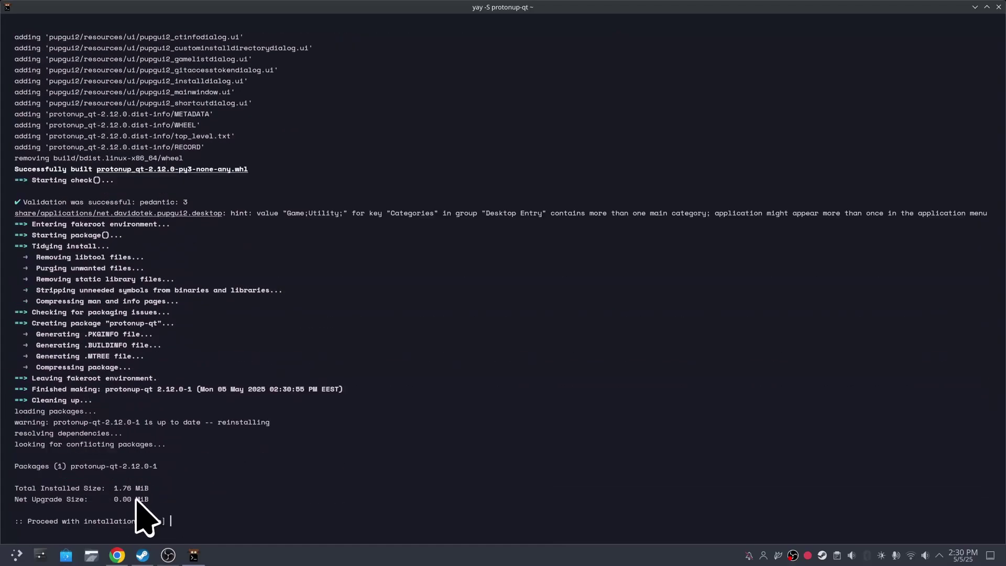
pyautogui.write('y')
pyautogui.press('Return')
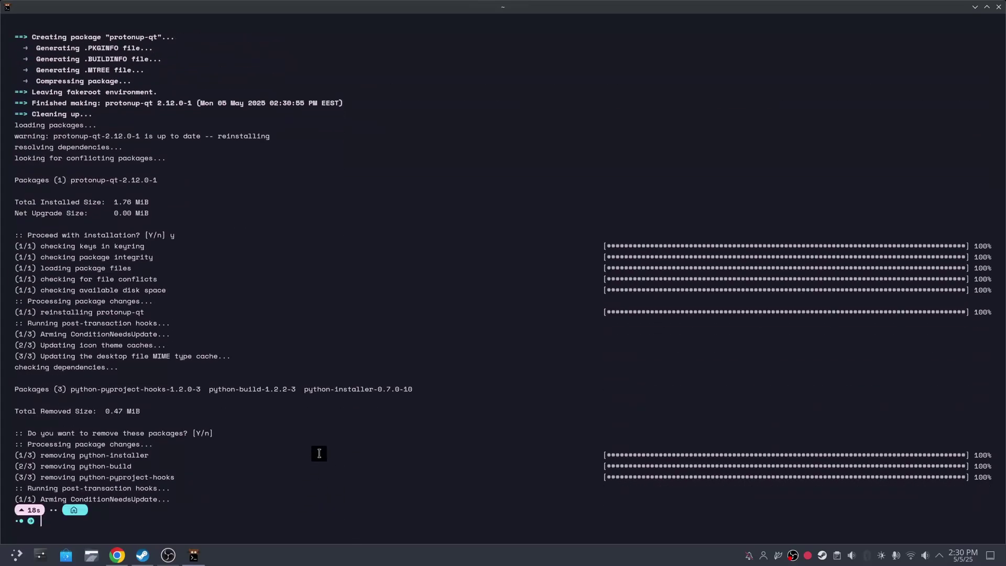
# Close the terminal and launch ProtonUp-Qt, briefly opening and closing the Discover store
pyautogui.click(1000, 10)
pyautogui.press('super')
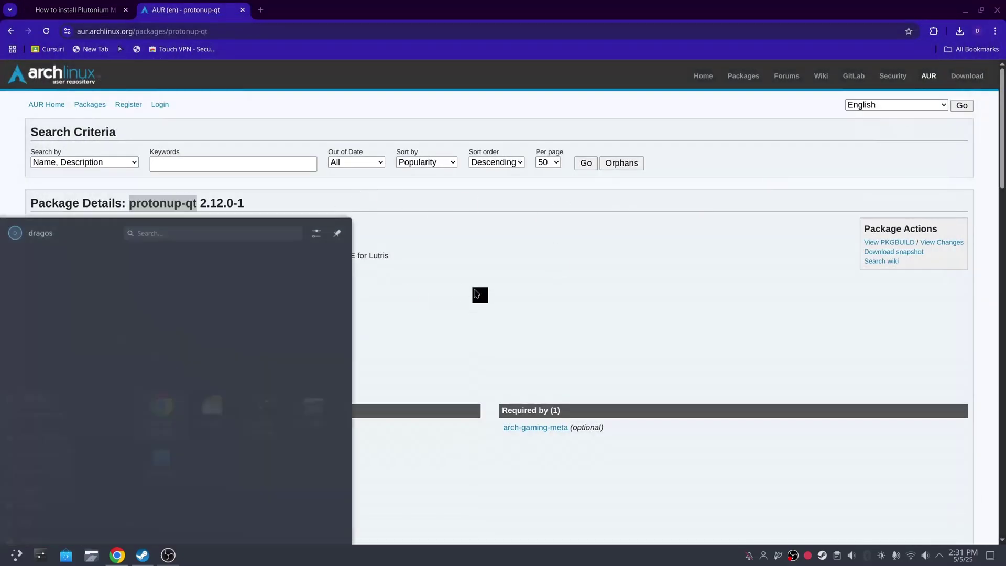
pyautogui.write('protonup')
pyautogui.press('Return')
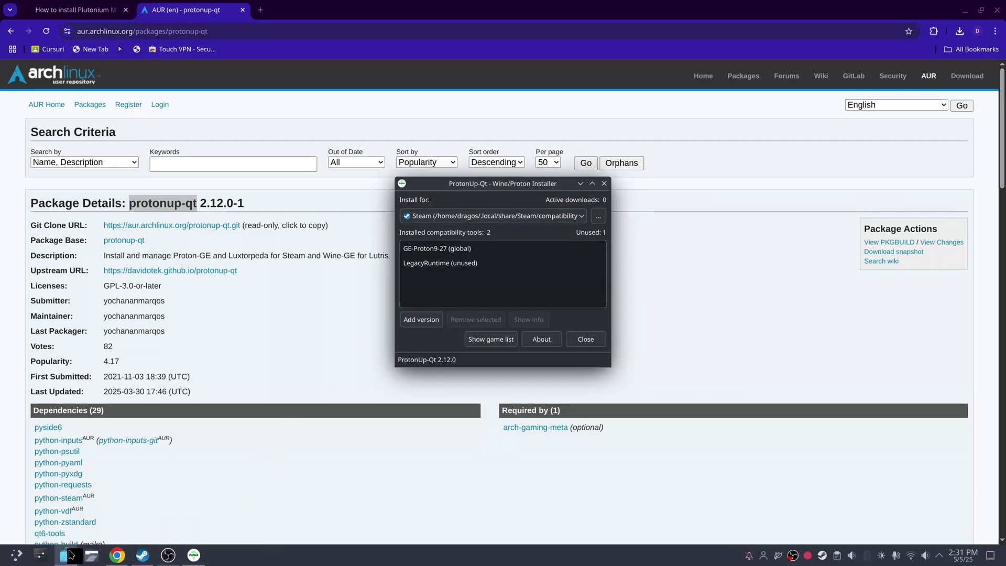
pyautogui.click(70, 552)
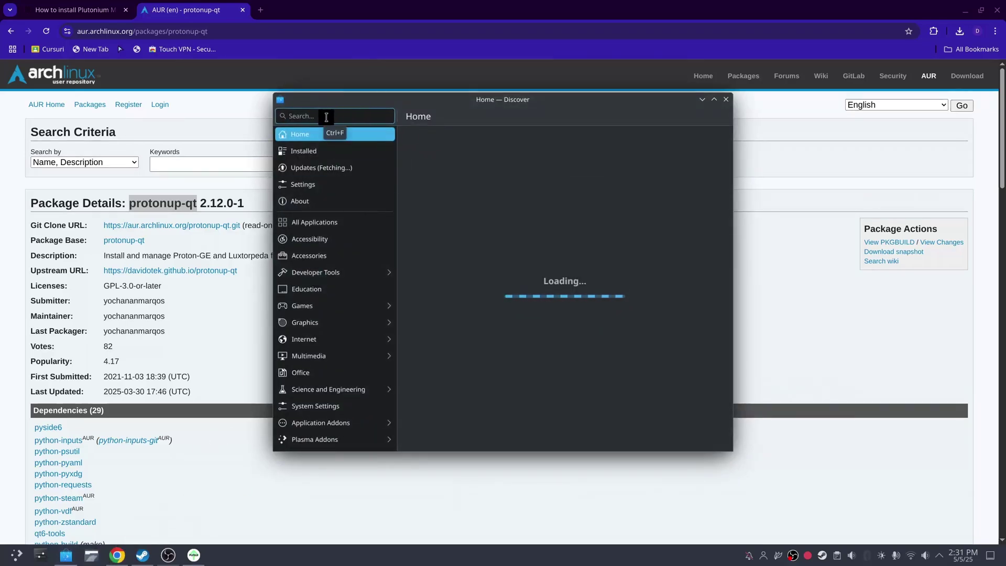
pyautogui.write('protonup')
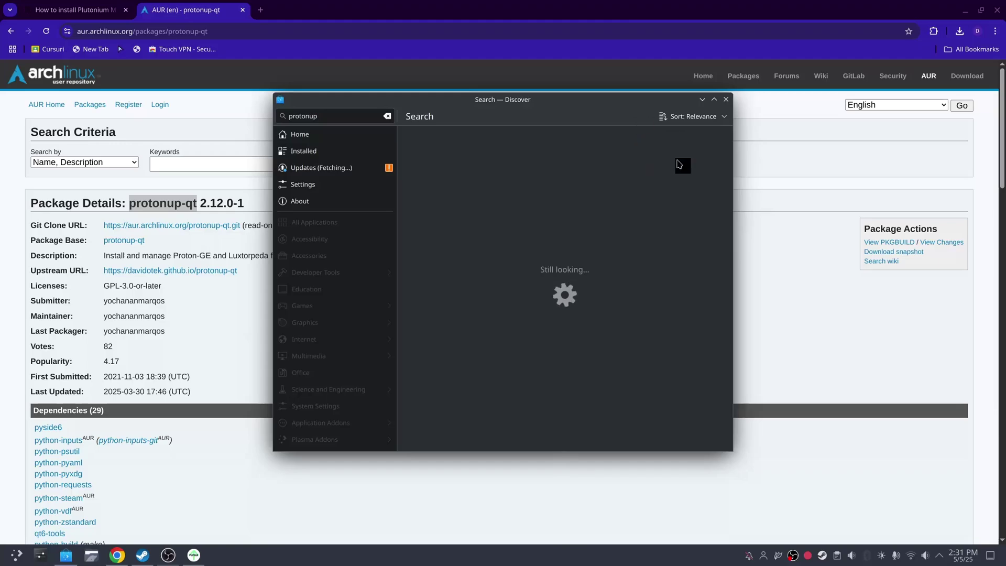
pyautogui.click(725, 100)
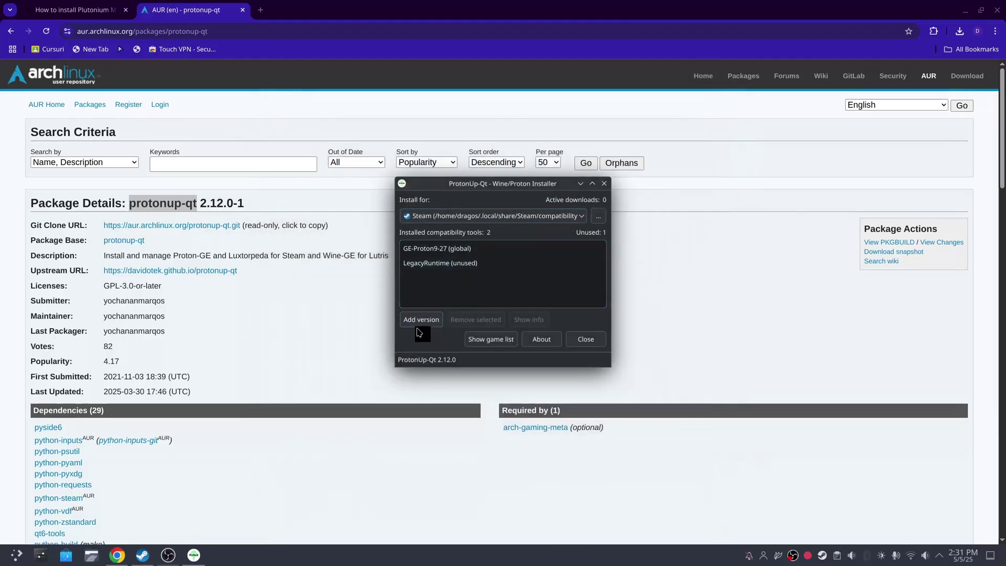
# Confirm GE-Proton9-27 under Add version, then close ProtonUp-Qt and return to Plutonium's guide
pyautogui.click(422, 319)
pyautogui.click(490, 234)
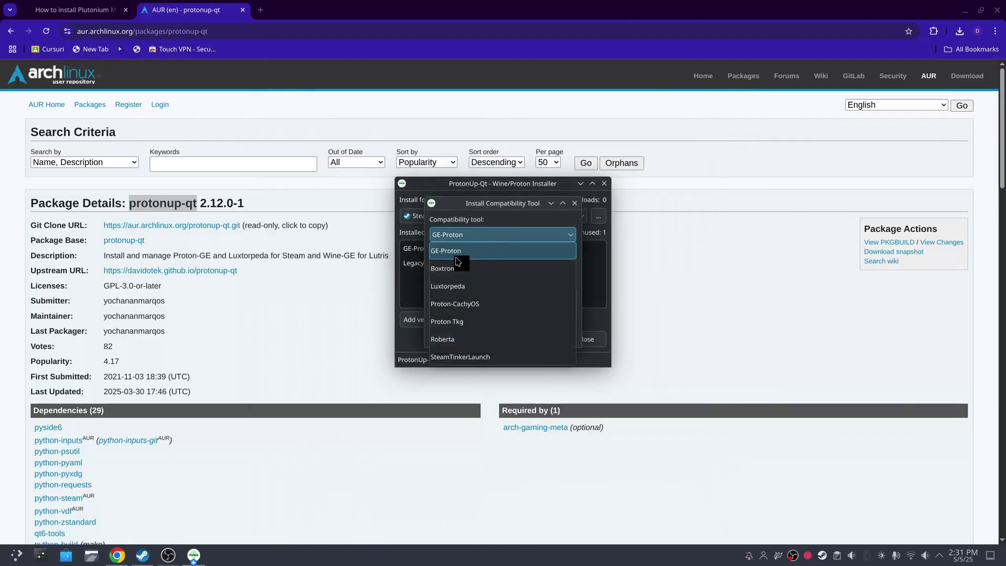
pyautogui.click(457, 259)
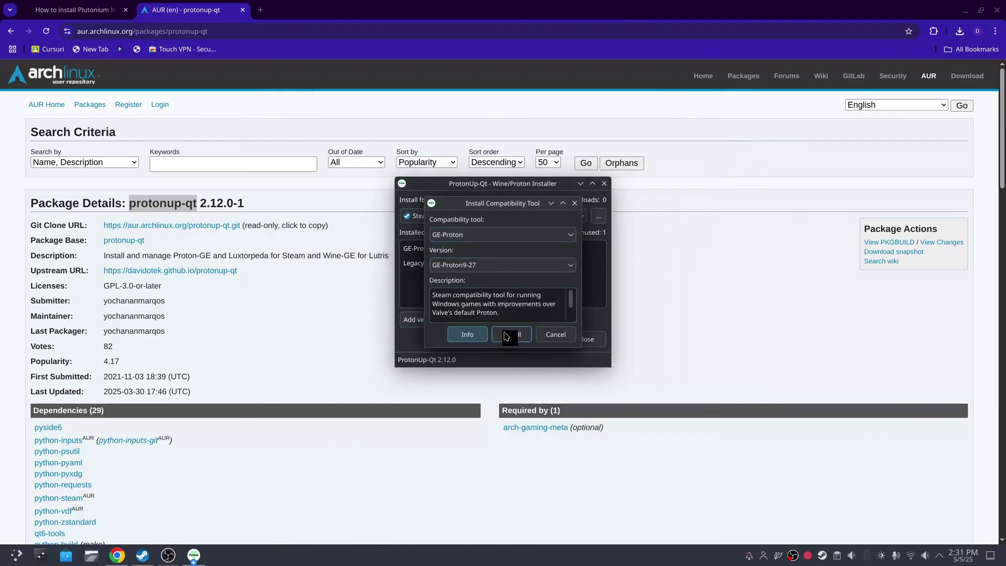
pyautogui.click(575, 202)
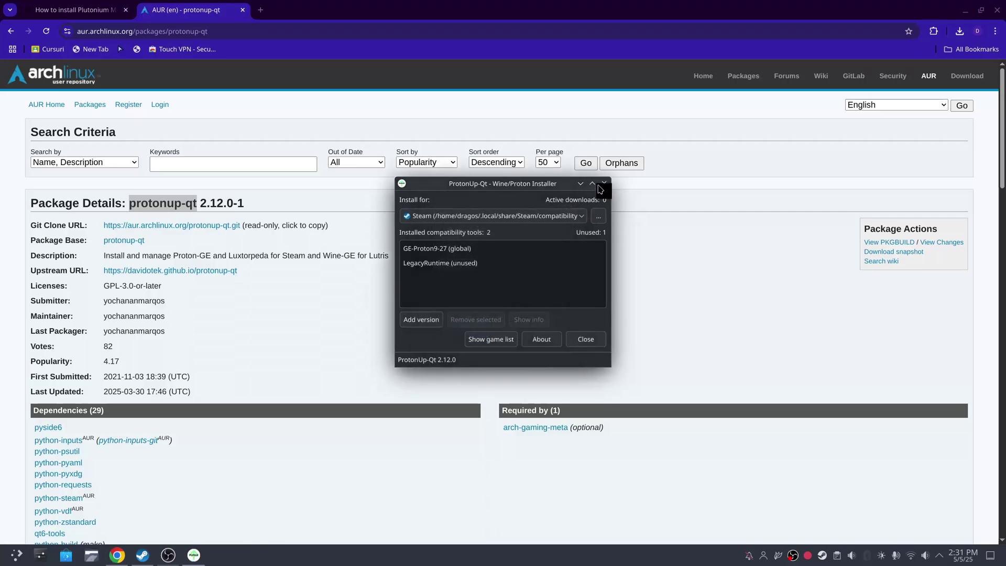
pyautogui.click(604, 183)
pyautogui.hotkey('ctrl', 'pageup')
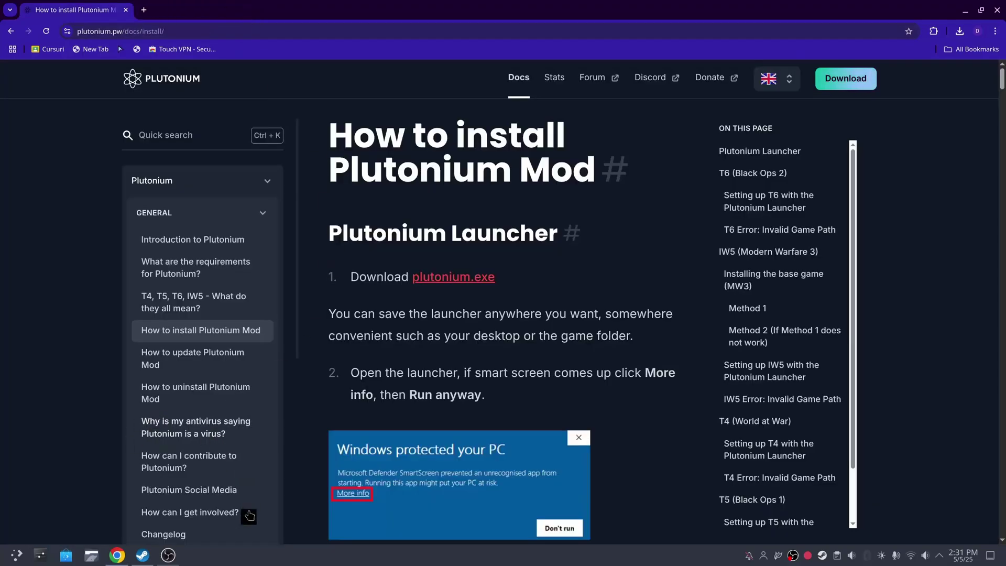
# Add Downloads/plutonium.exe to the Steam library as a non-Steam game
pyautogui.click(139, 554)
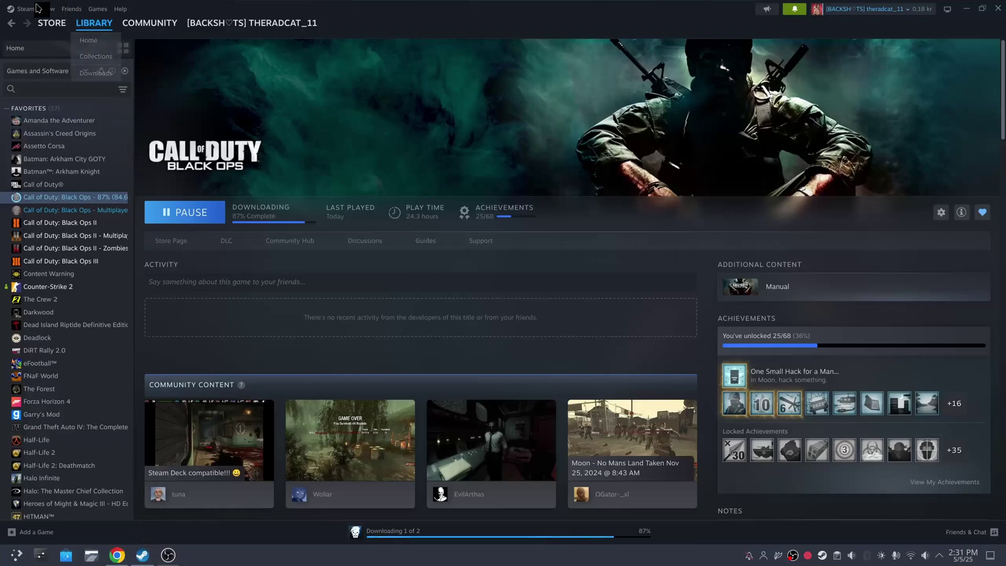
pyautogui.click(97, 10)
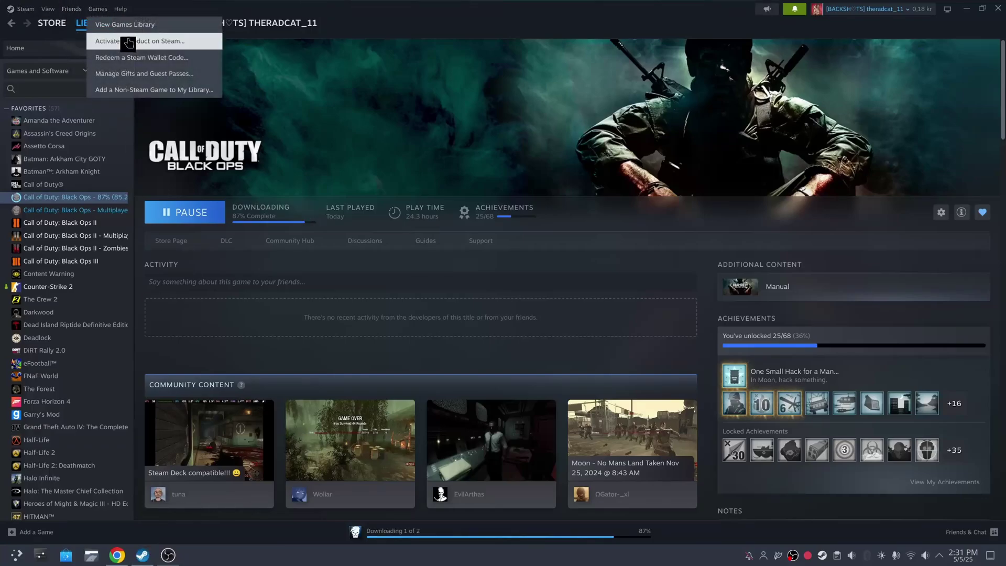
pyautogui.click(111, 90)
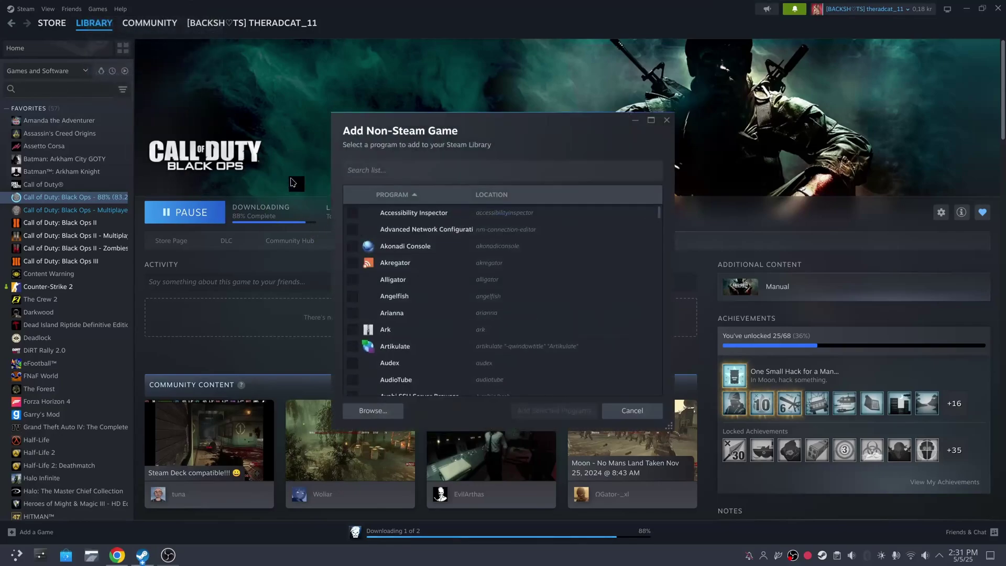
pyautogui.click(372, 411)
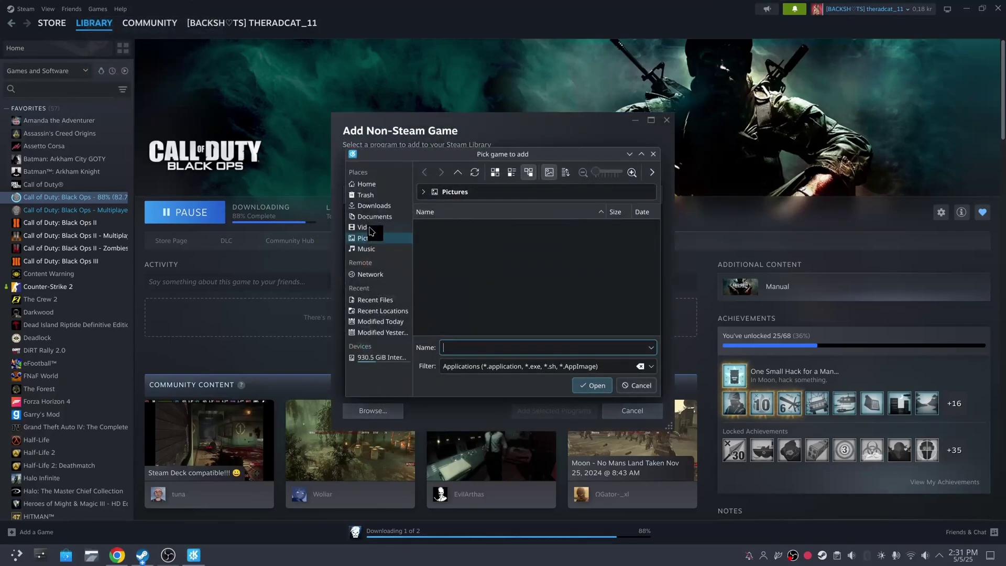
pyautogui.click(374, 205)
pyautogui.click(443, 236)
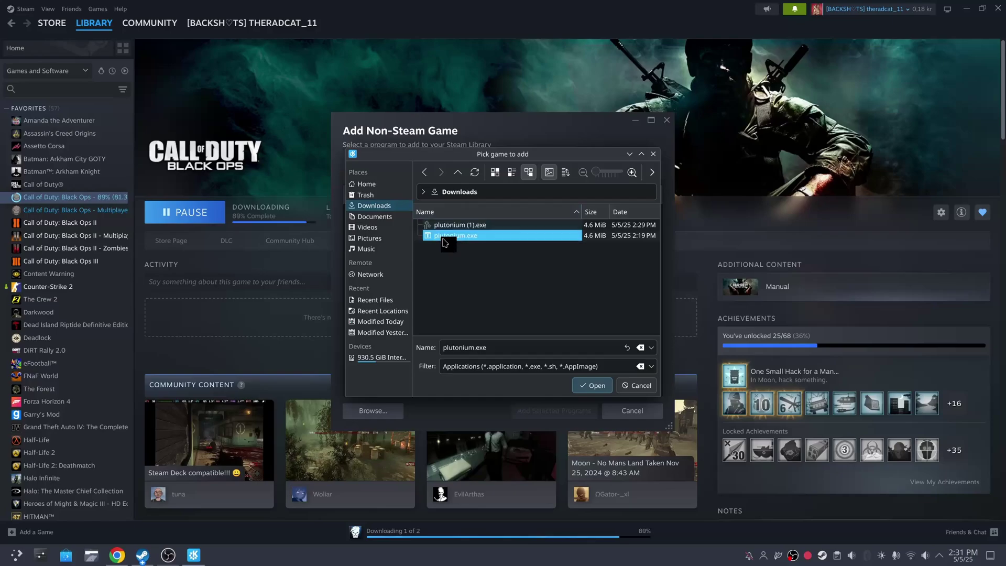
pyautogui.doubleClick(443, 241)
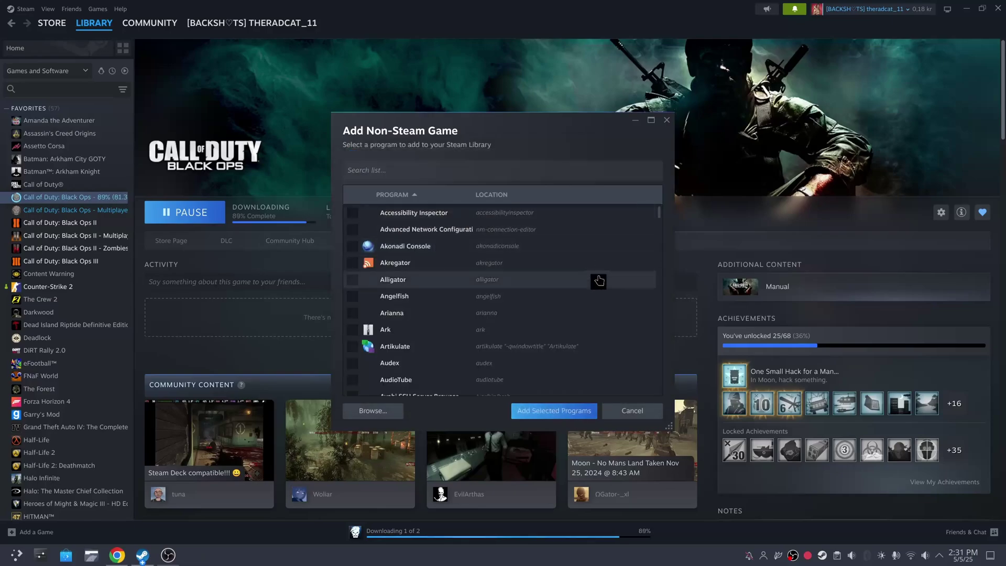
pyautogui.click(548, 412)
pyautogui.click(70, 91)
# Find plutonium.exe in the library and mark it as a favourite
pyautogui.write('pluto')
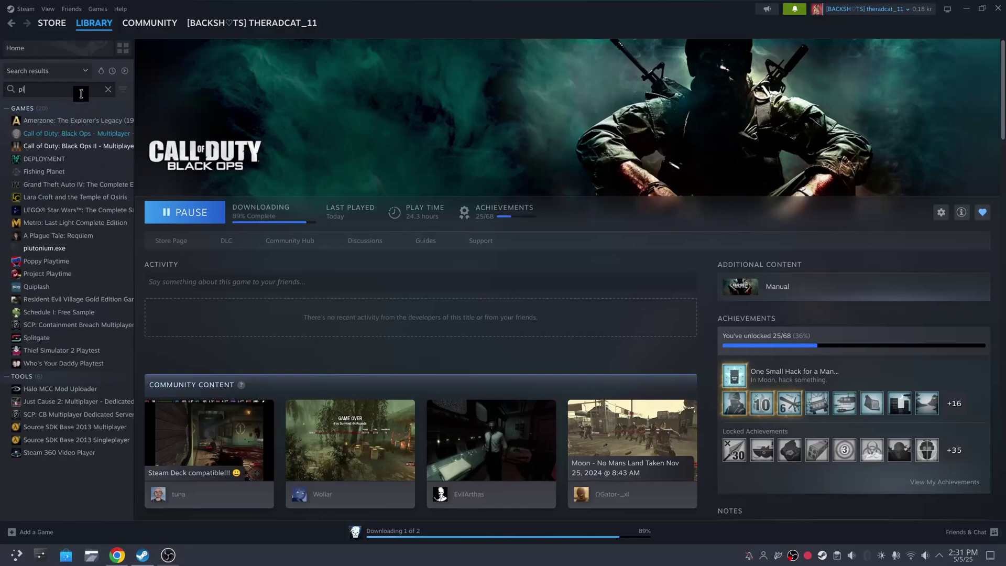
pyautogui.click(47, 121)
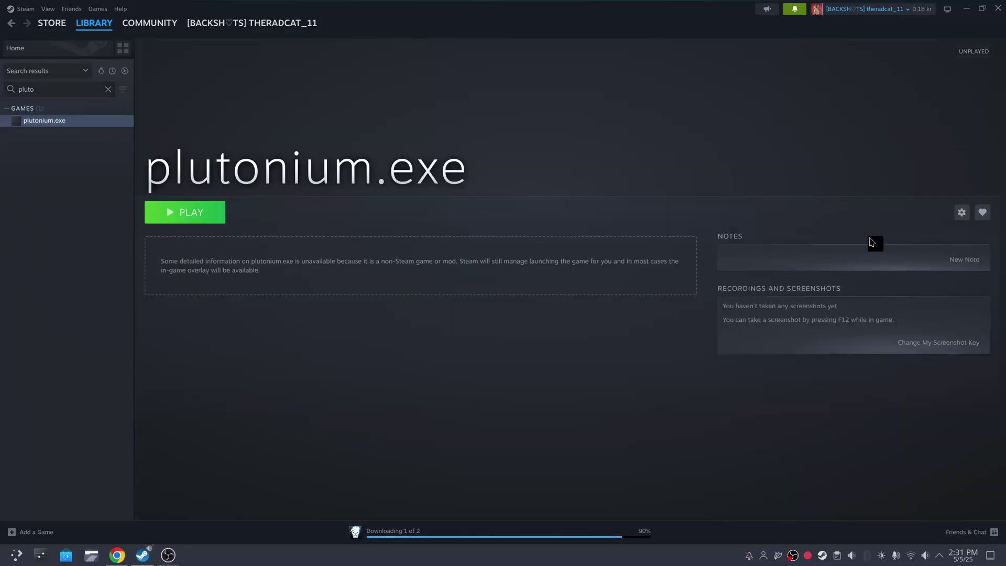
pyautogui.click(982, 212)
pyautogui.click(108, 89)
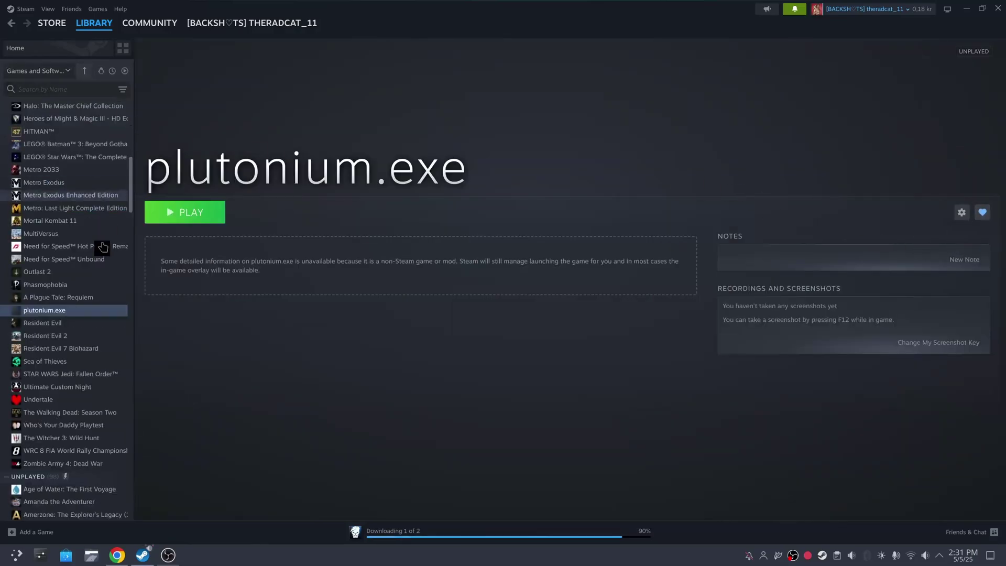
# Rename the shortcut to 'Plutonium Launher' in its Properties
pyautogui.rightClick(58, 317)
pyautogui.click(308, 248)
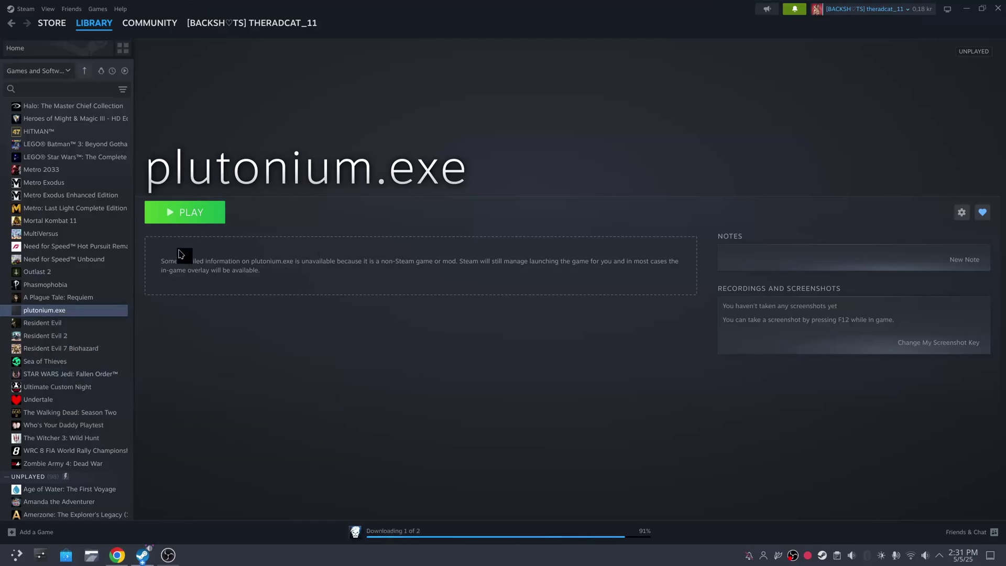
pyautogui.doubleClick(524, 178)
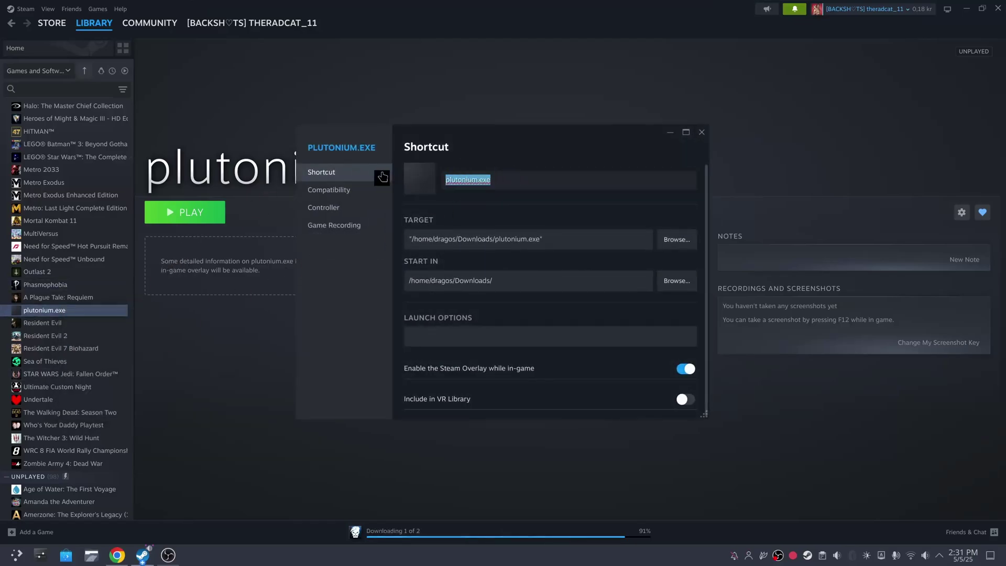
pyautogui.write('Pluton')
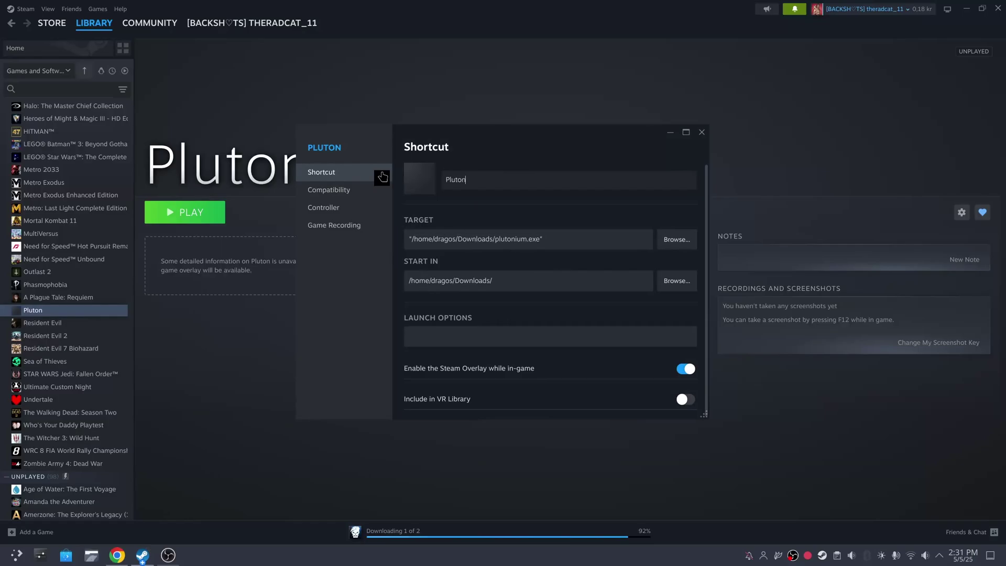
pyautogui.write('ium La')
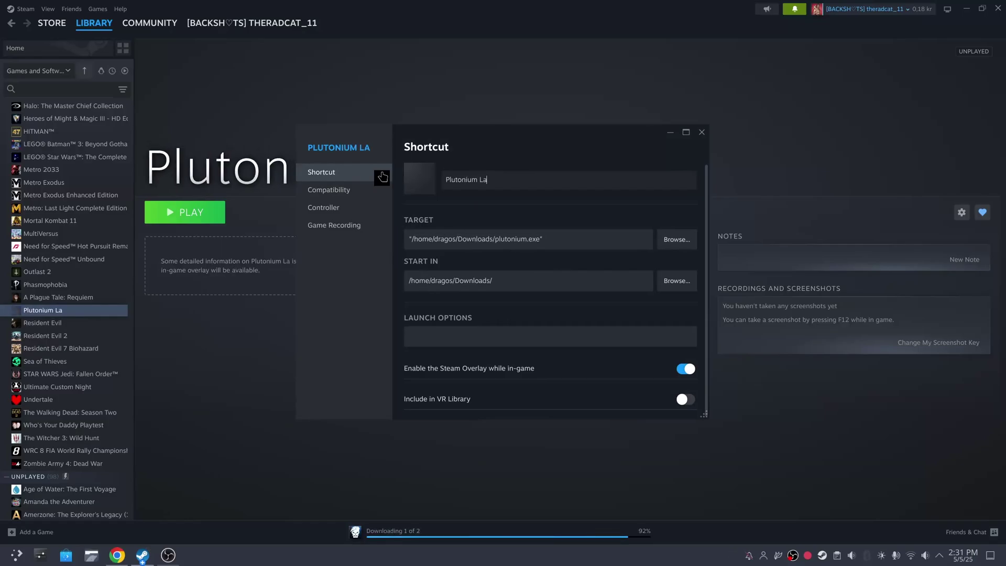
pyautogui.write('unher')
pyautogui.click(701, 132)
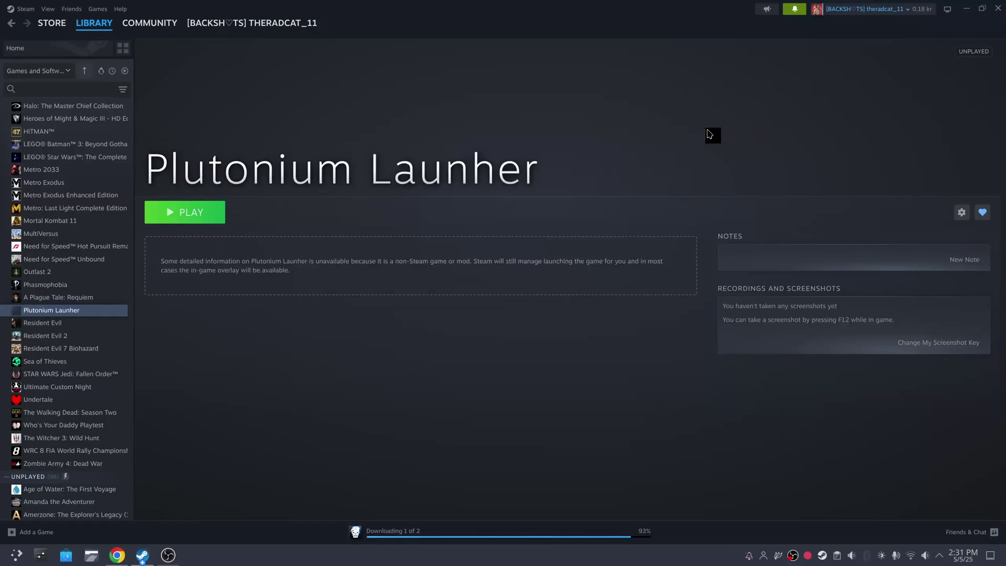
# Save the Plutonium cover image from Chrome into Downloads
pyautogui.click(116, 554)
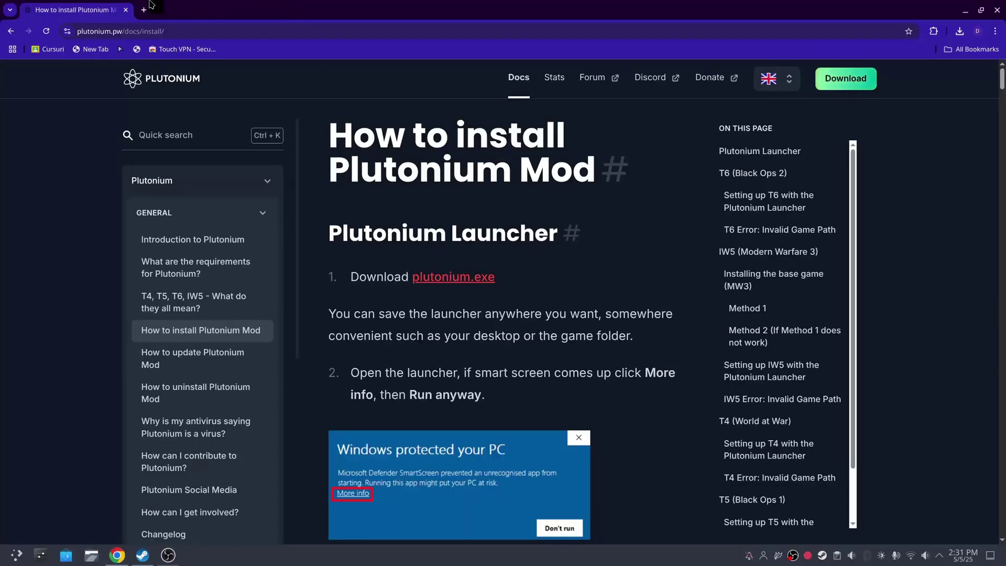
pyautogui.hotkey('ctrl', 't')
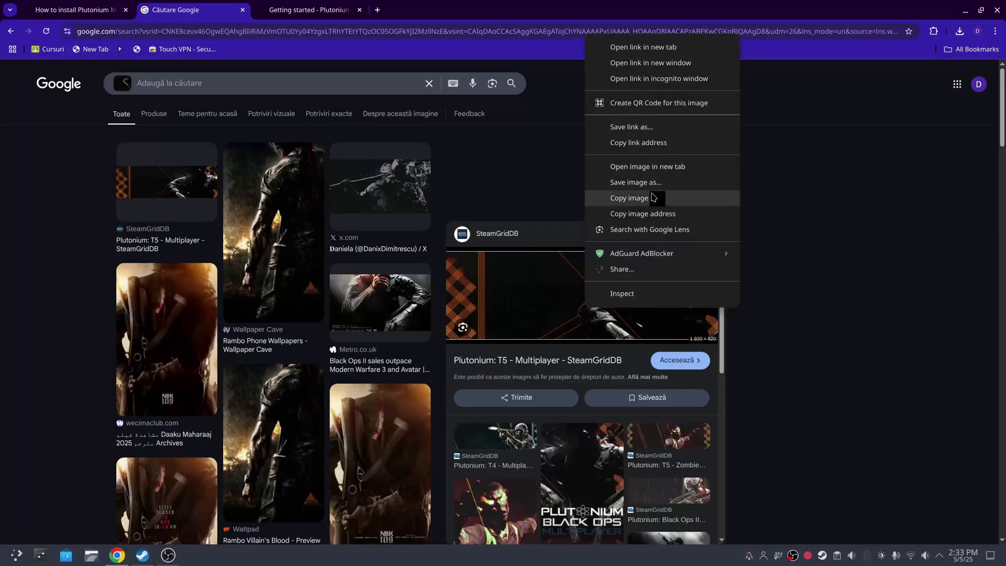
pyautogui.click(707, 241)
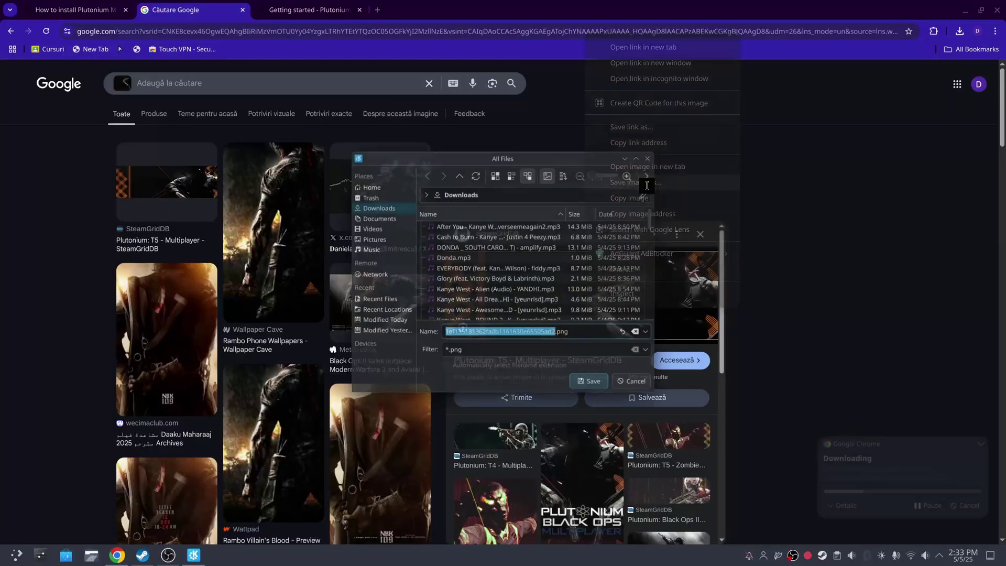
pyautogui.click(591, 385)
# Set the saved PNG from Downloads as the Plutonium Launher page's custom background
pyautogui.click(142, 554)
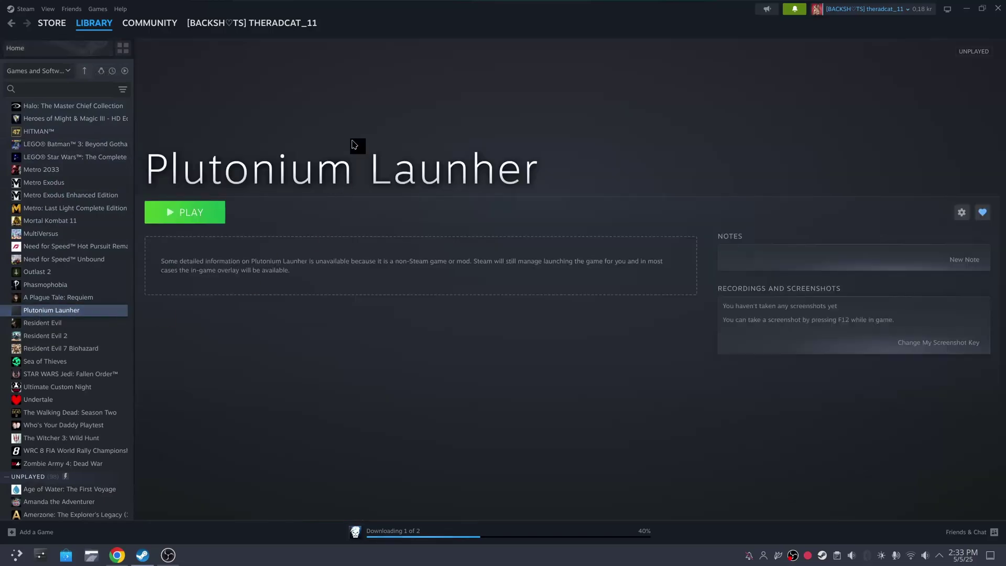
pyautogui.rightClick(354, 144)
pyautogui.click(383, 149)
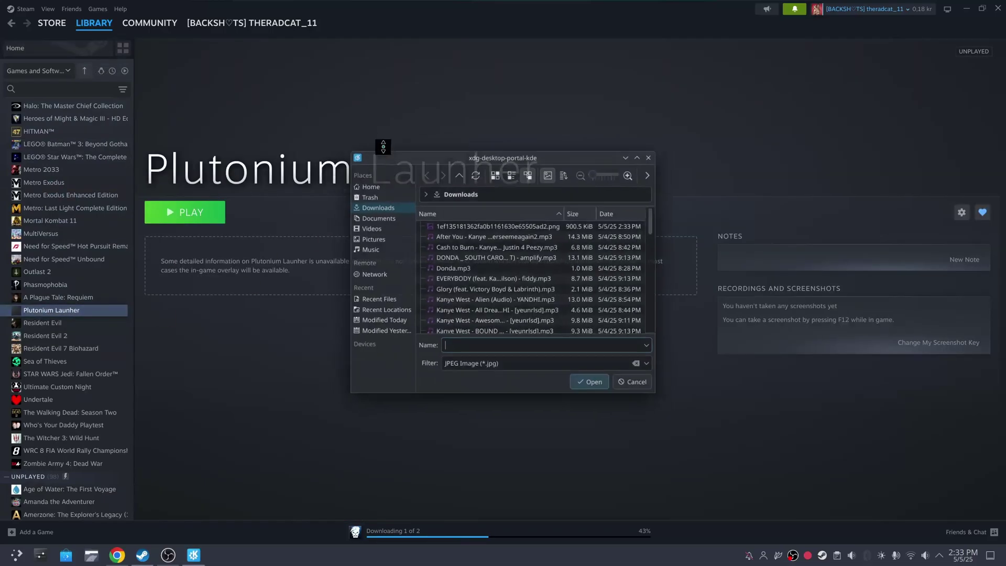
pyautogui.click(381, 216)
pyautogui.click(378, 205)
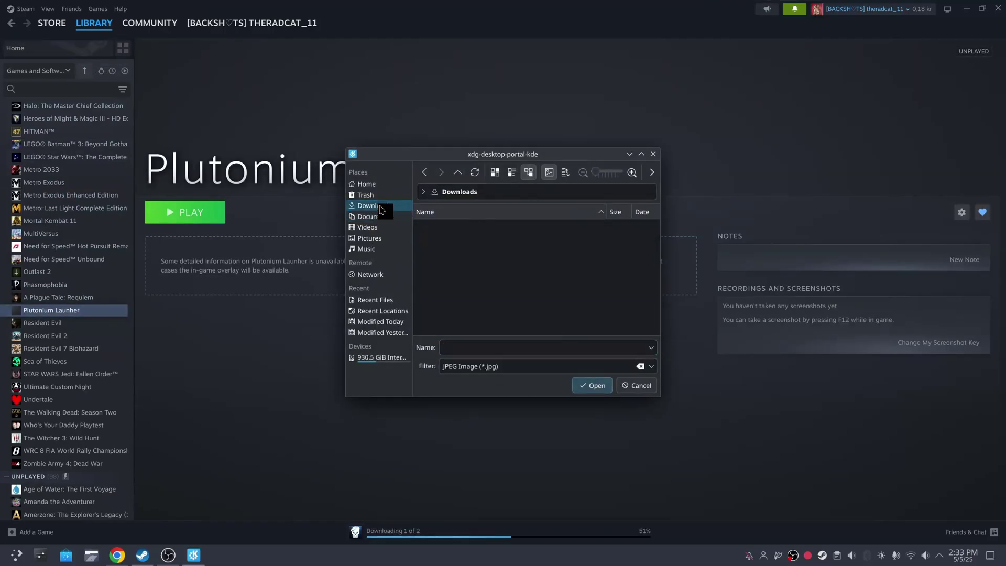
pyautogui.click(651, 370)
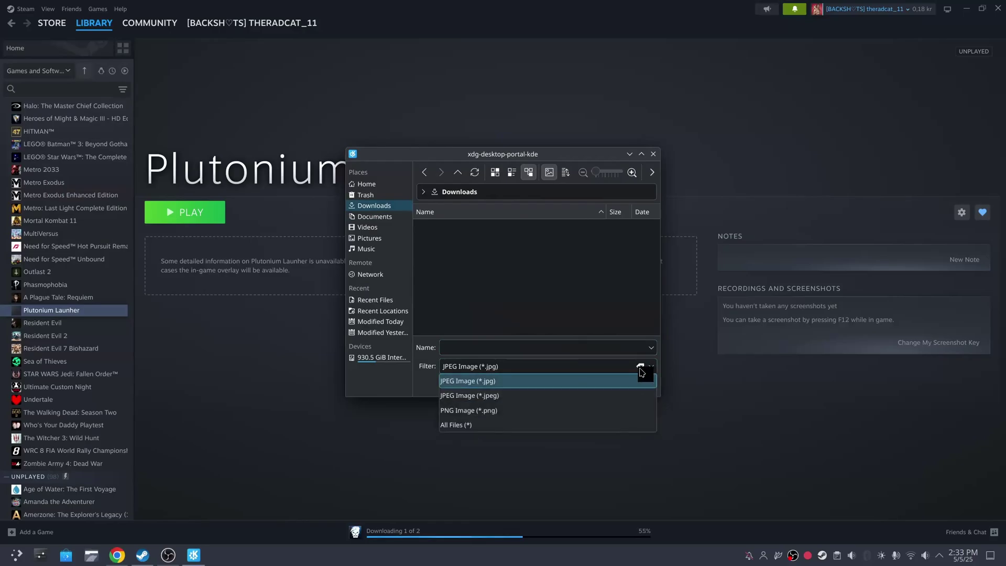
pyautogui.click(503, 424)
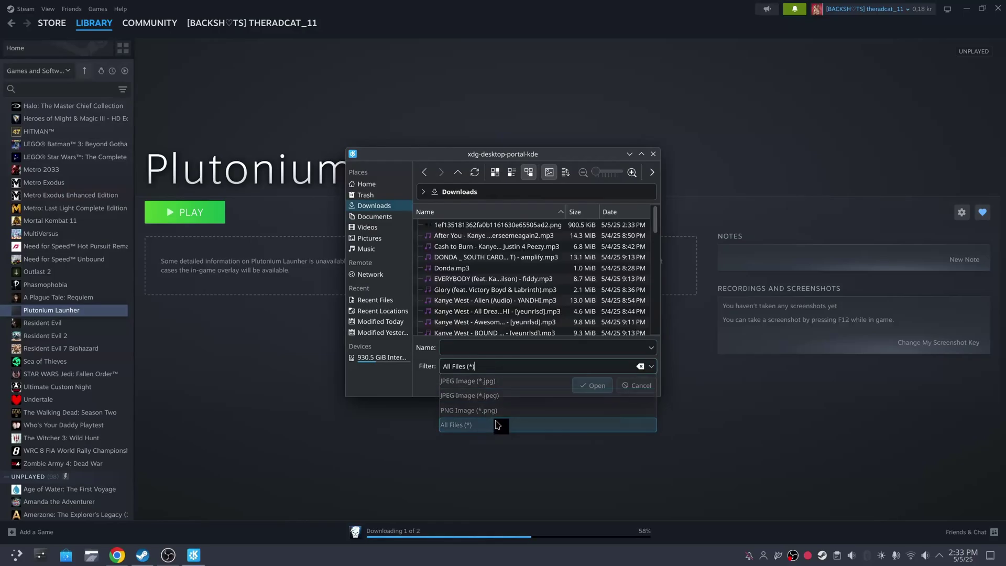
pyautogui.doubleClick(474, 225)
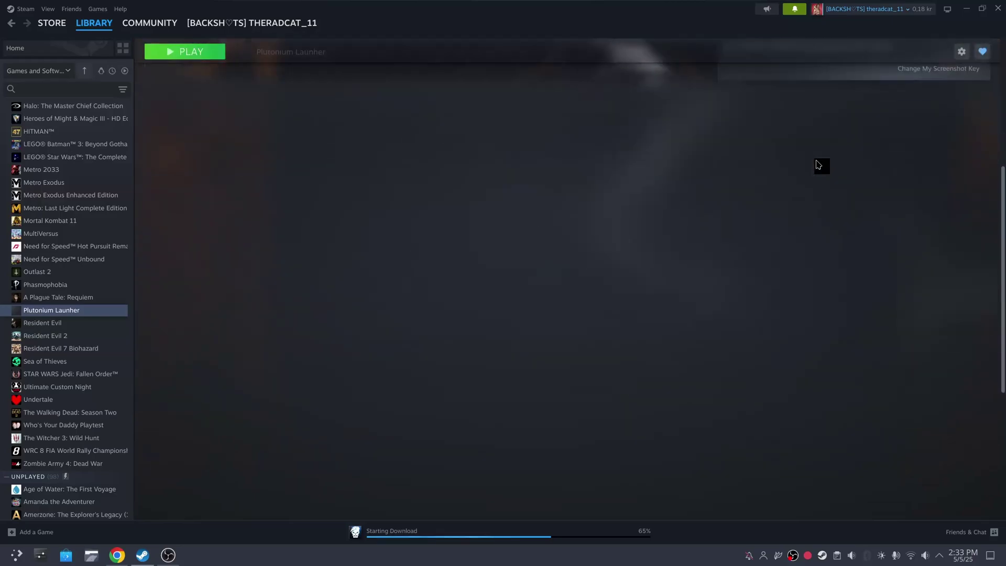
# Apply the second saved PNG, the orange Plutonium atom, as the banner's custom logo, then view Downloads
pyautogui.click(117, 554)
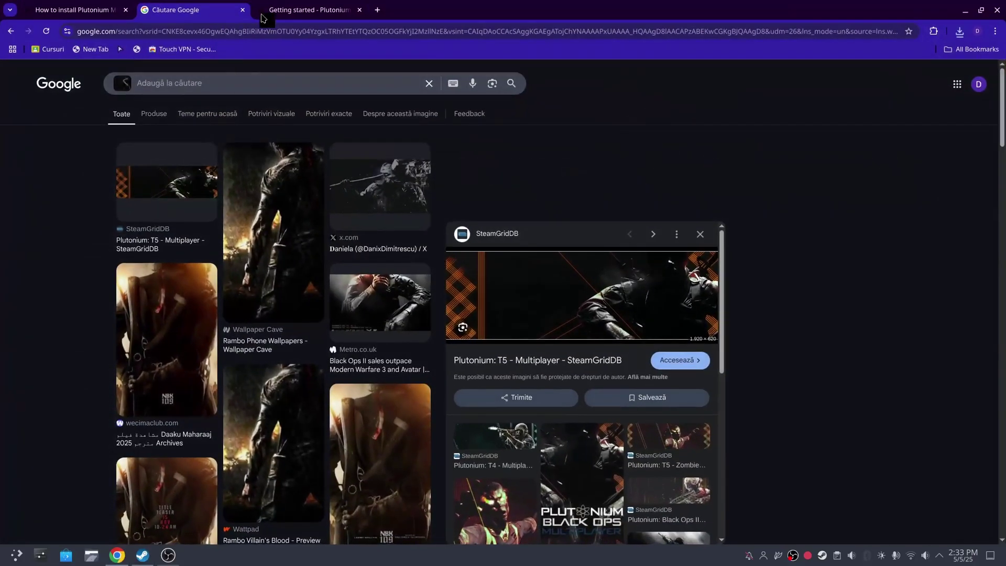
pyautogui.click(286, 32)
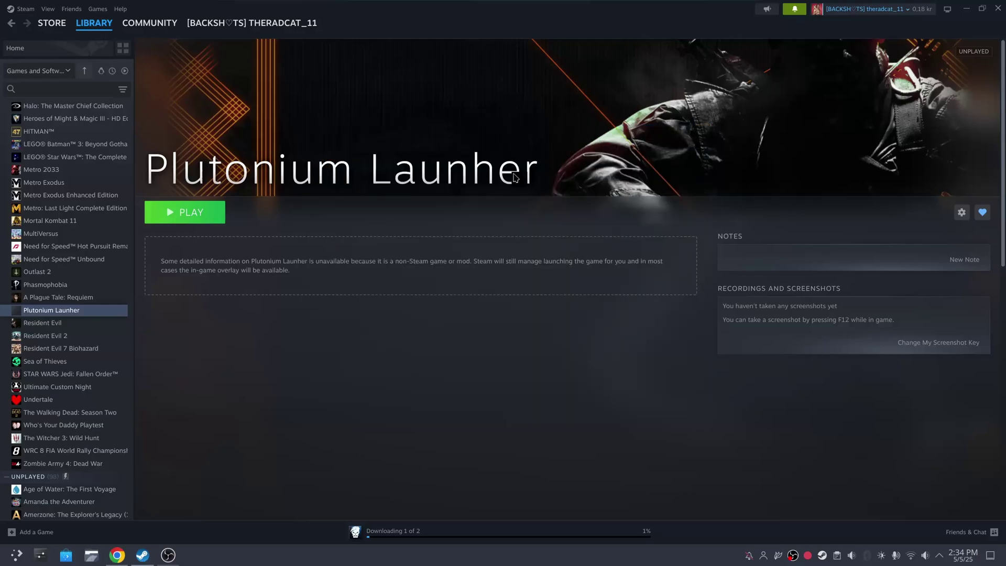
pyautogui.rightClick(495, 90)
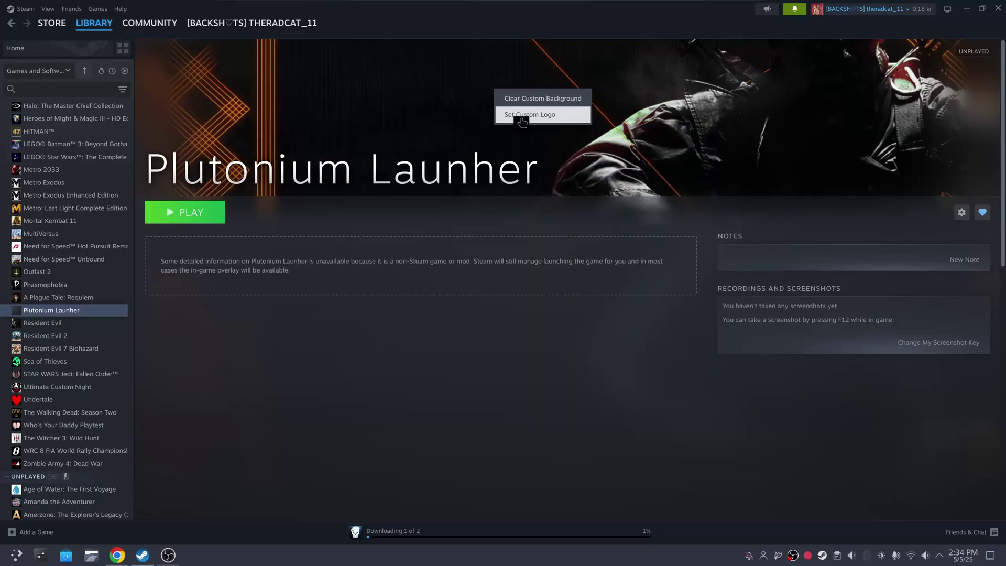
pyautogui.click(519, 116)
pyautogui.click(431, 220)
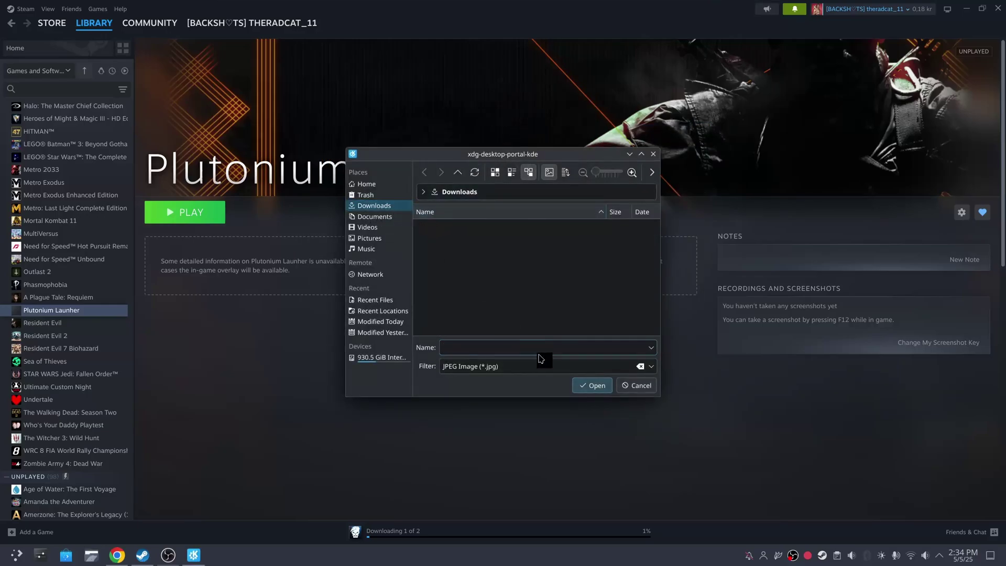
pyautogui.click(525, 367)
pyautogui.click(650, 369)
pyautogui.click(532, 424)
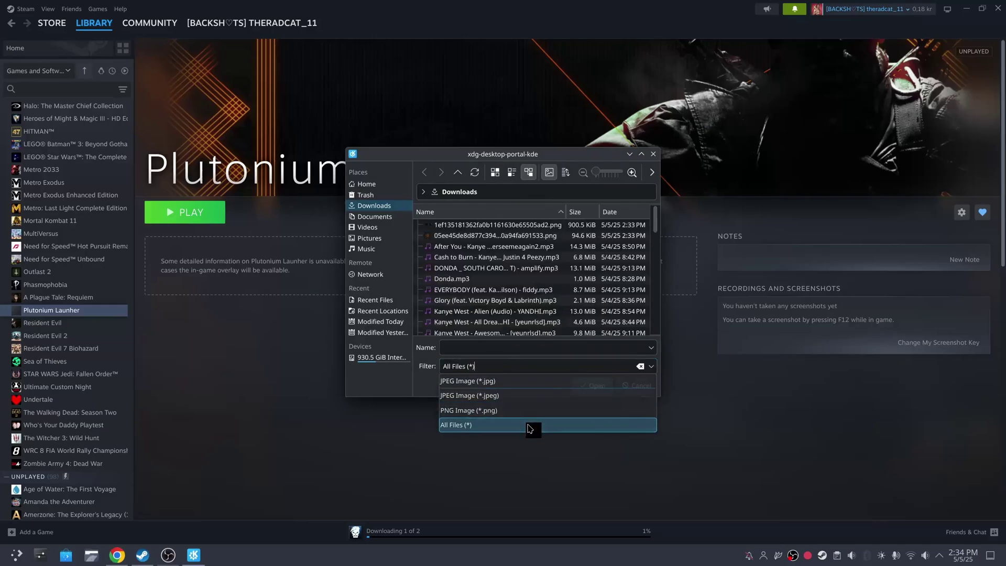
pyautogui.click(457, 240)
pyautogui.doubleClick(457, 240)
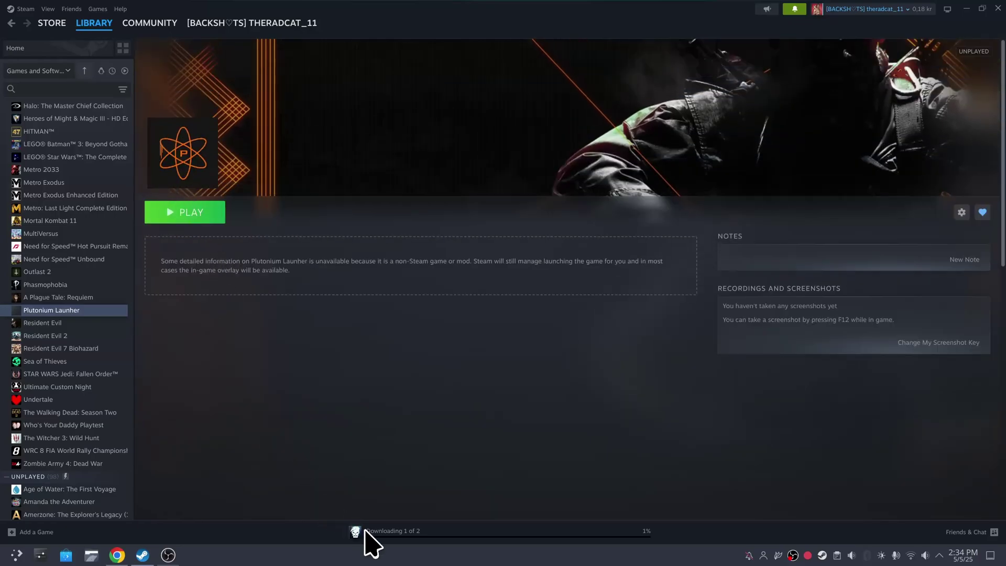
pyautogui.click(365, 530)
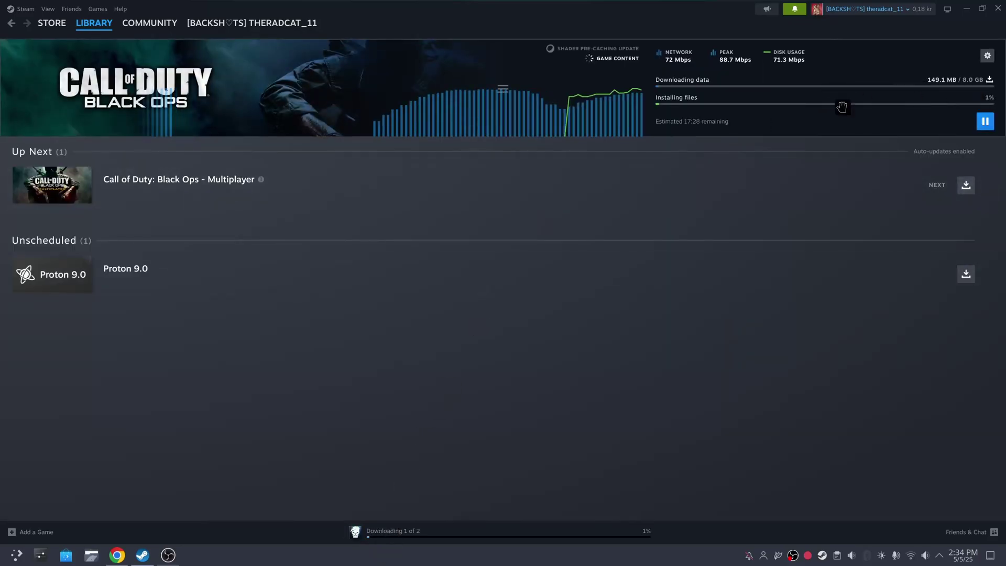
# Return to the Plutonium Launher library page and scroll the game list to locate it
pyautogui.click(12, 24)
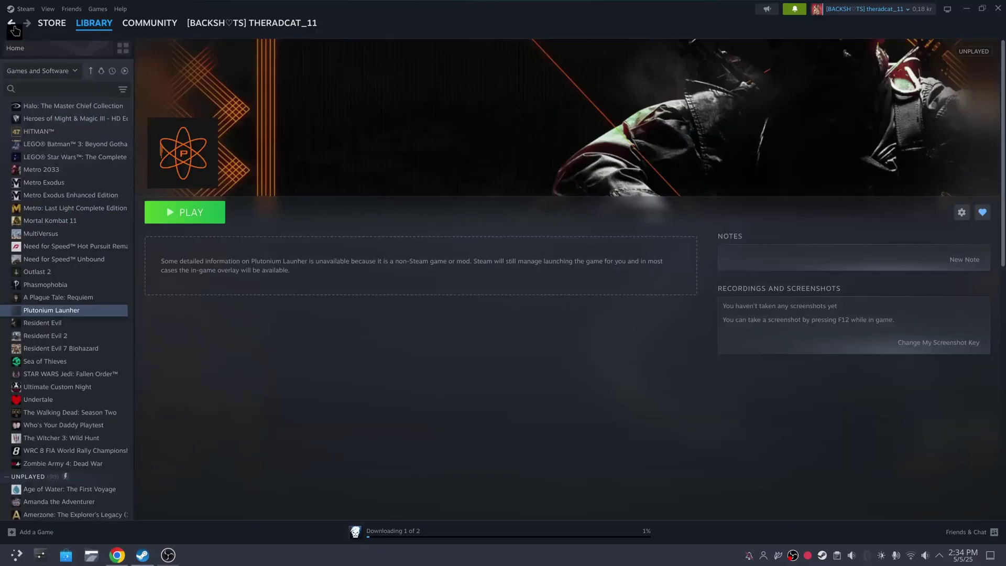
pyautogui.scroll(8, 90, 336)
pyautogui.scroll(-4, 92, 349)
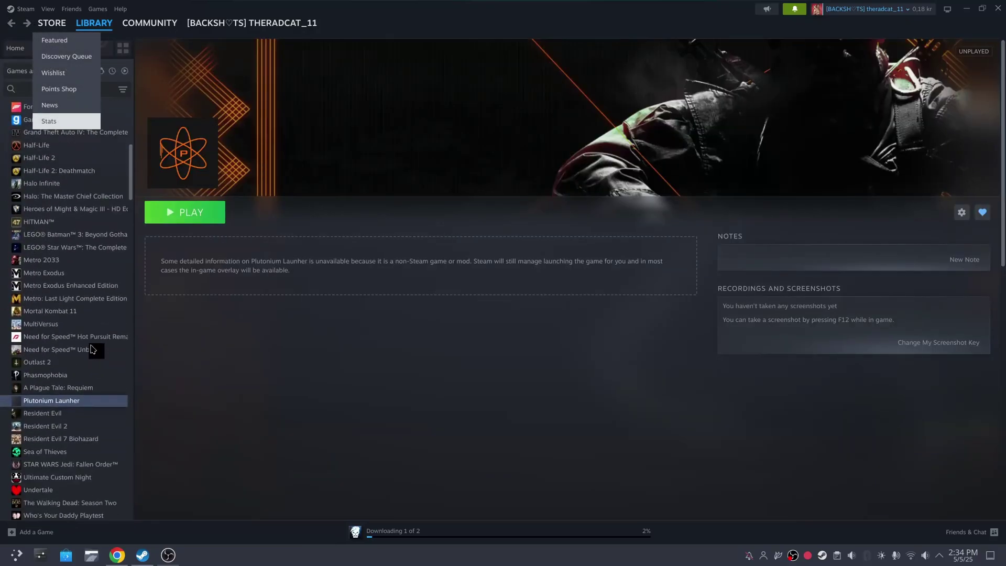
pyautogui.scroll(4, 91, 349)
pyautogui.scroll(-4, 84, 435)
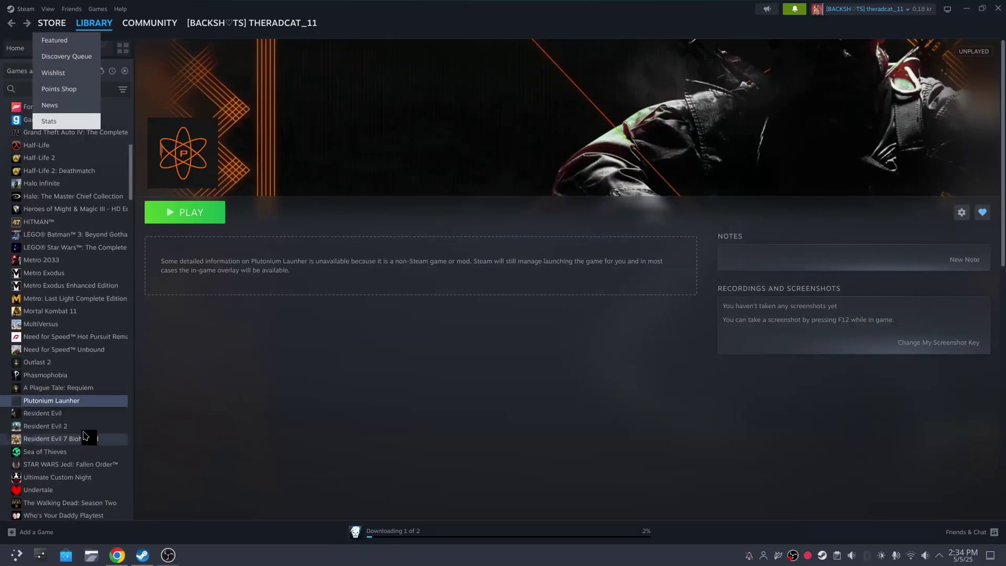
# Force Plutonium Launher to use GE-Proton9-27 in its Compatibility properties, then close them
pyautogui.rightClick(41, 403)
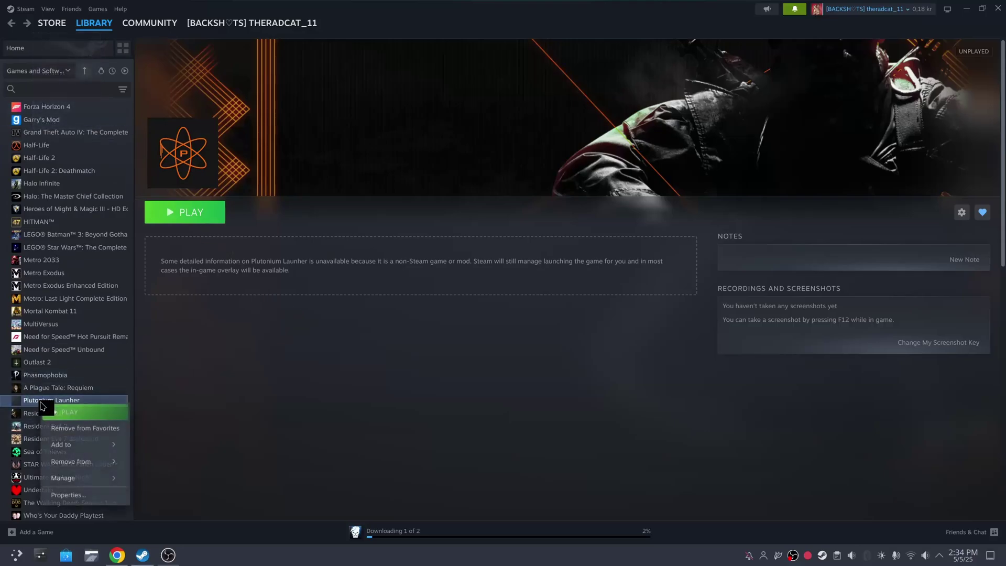
pyautogui.click(65, 494)
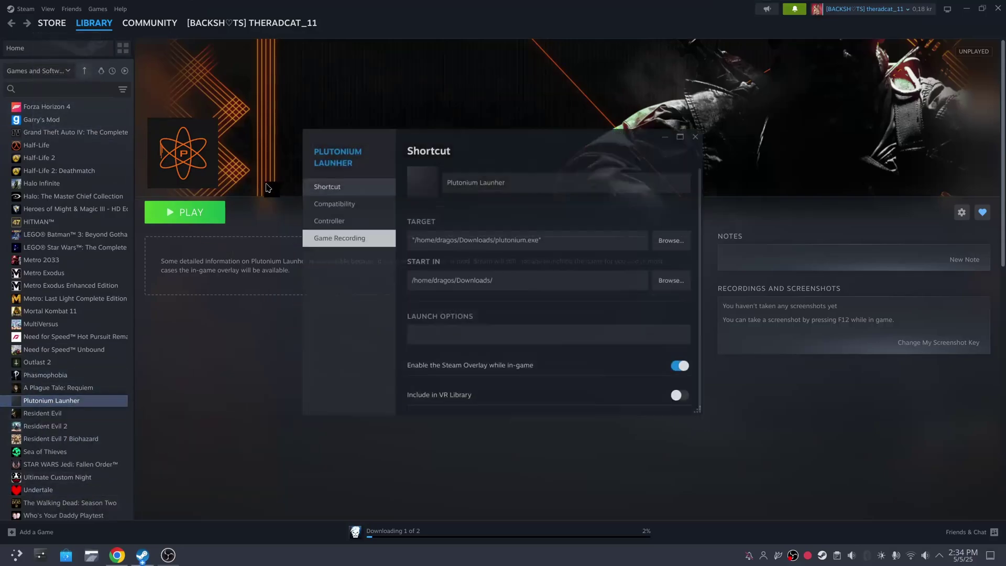
pyautogui.click(332, 202)
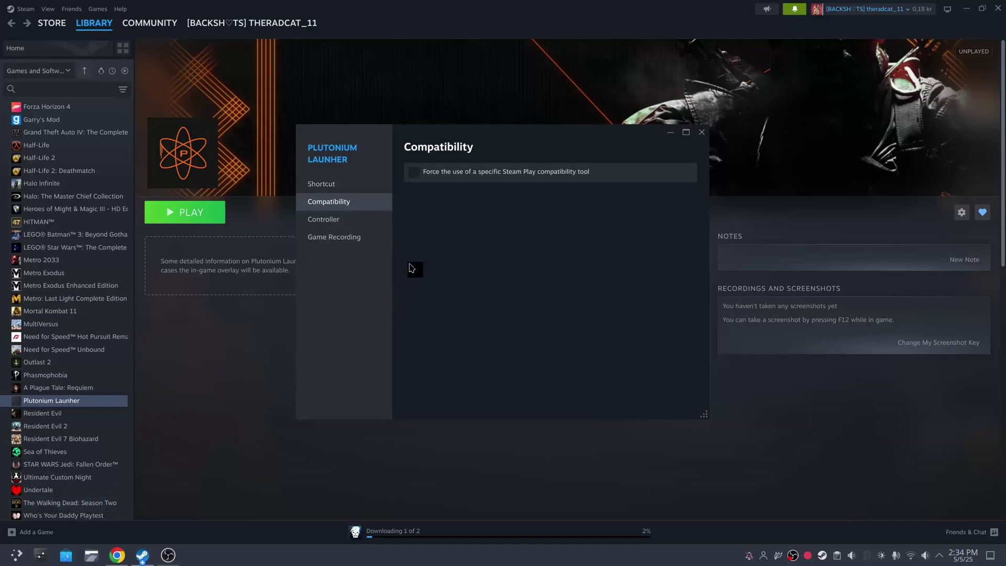
pyautogui.click(414, 172)
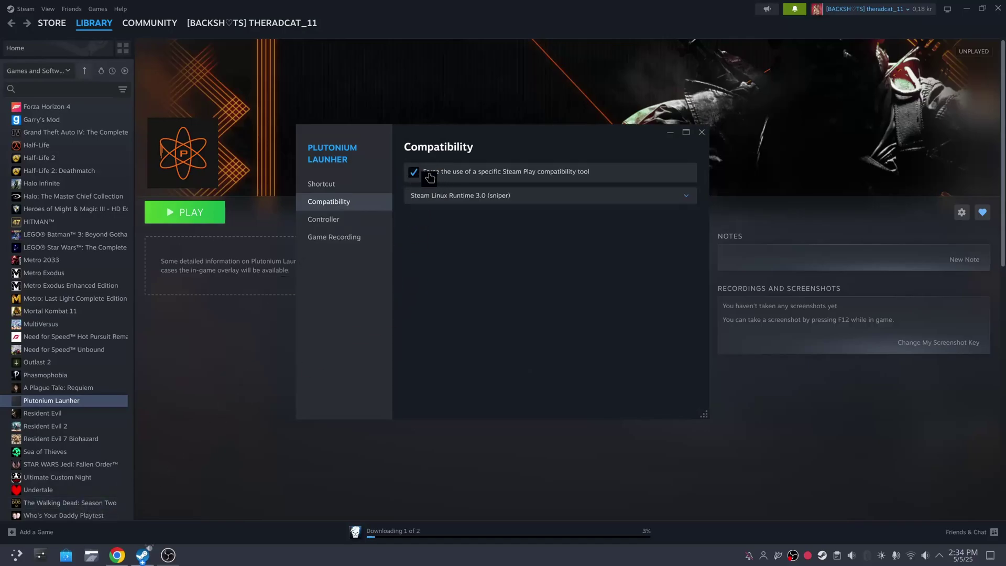
pyautogui.click(445, 196)
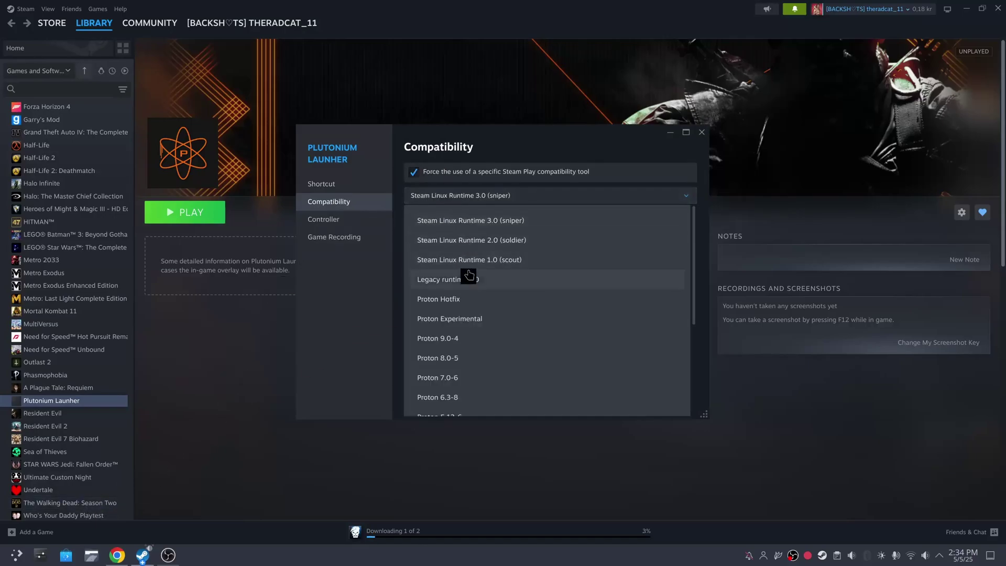
pyautogui.scroll(-3, 469, 283)
pyautogui.scroll(-1, 471, 335)
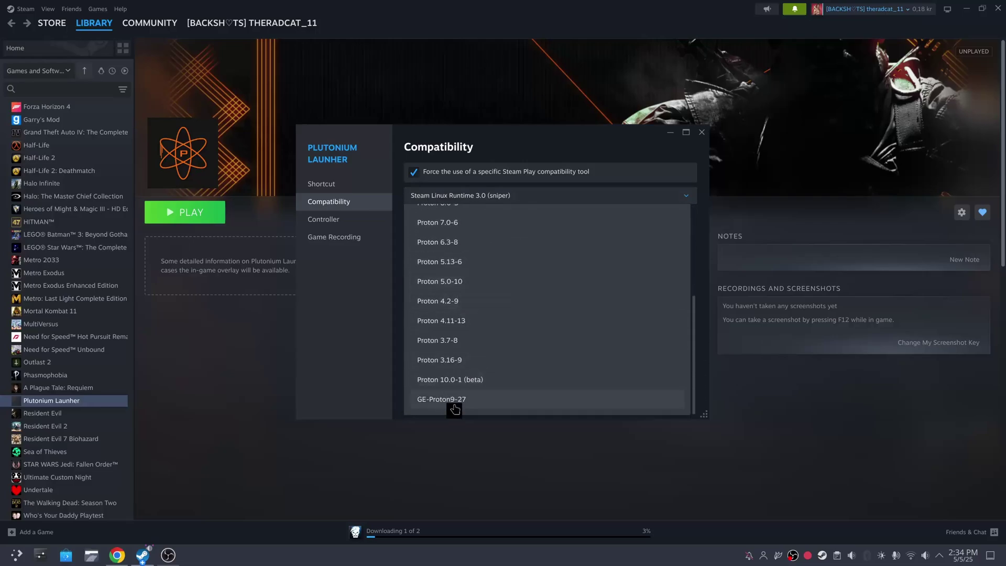
pyautogui.click(453, 403)
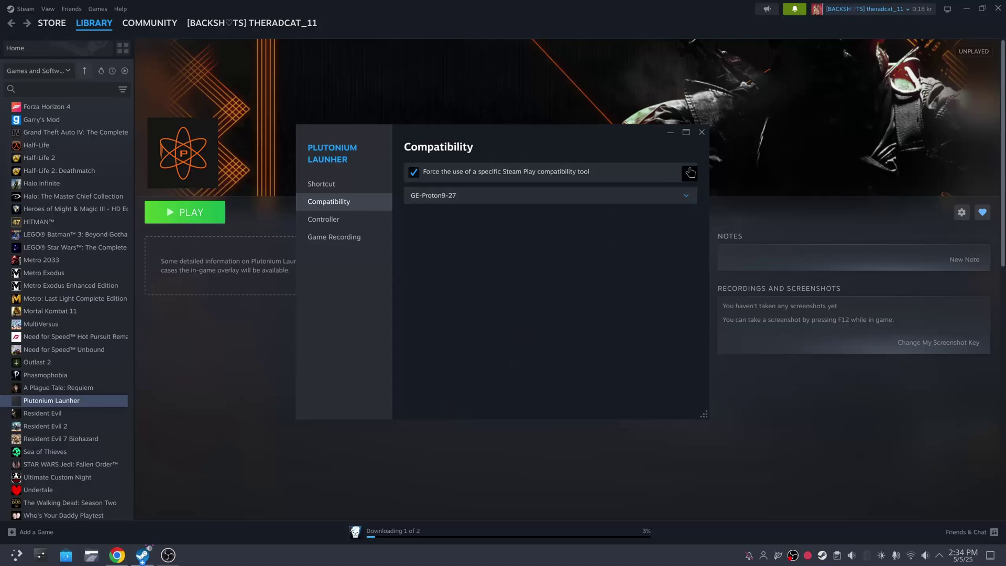
pyautogui.click(701, 132)
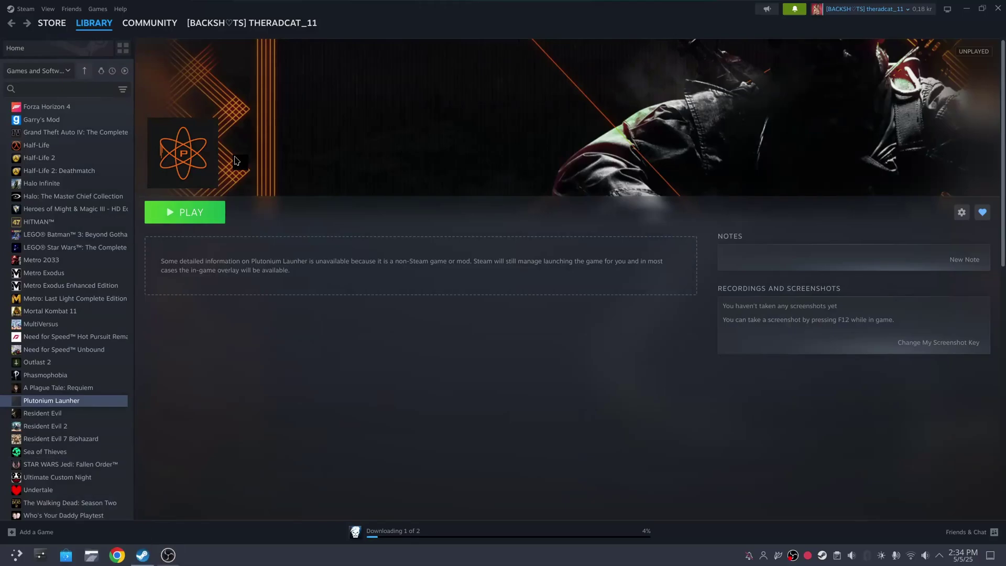
# Launch Plutonium Launher from Steam and shrink and hide Steam while the Plutonium updater runs
pyautogui.click(197, 220)
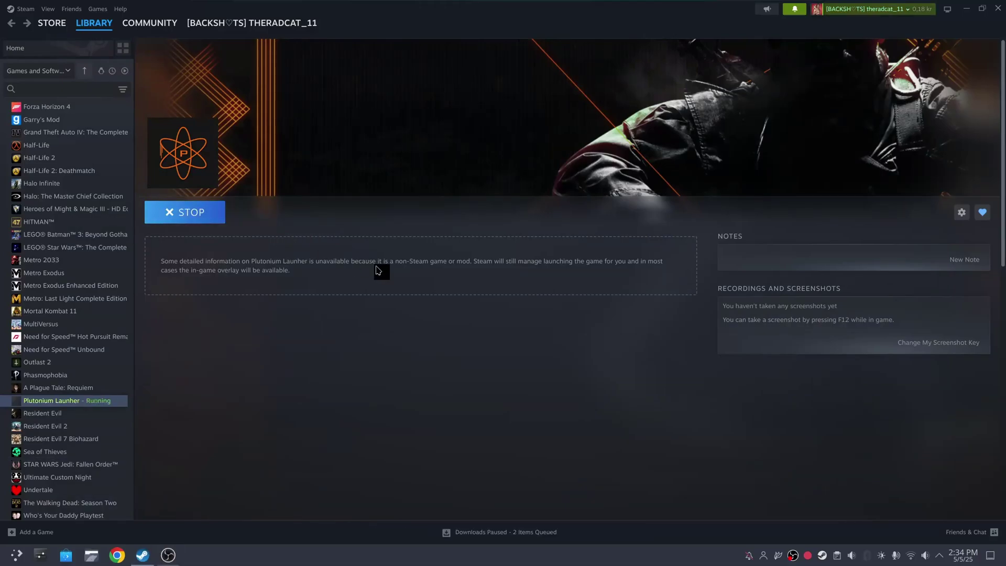
pyautogui.click(967, 8)
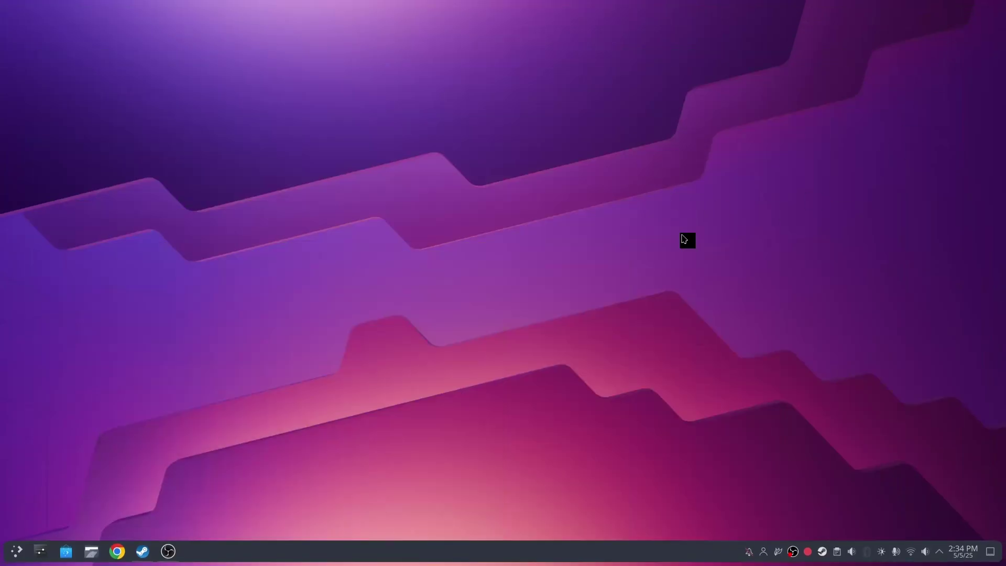
pyautogui.click(142, 551)
pyautogui.moveTo(460, 13); pyautogui.dragTo(353, 105)
pyautogui.click(674, 110)
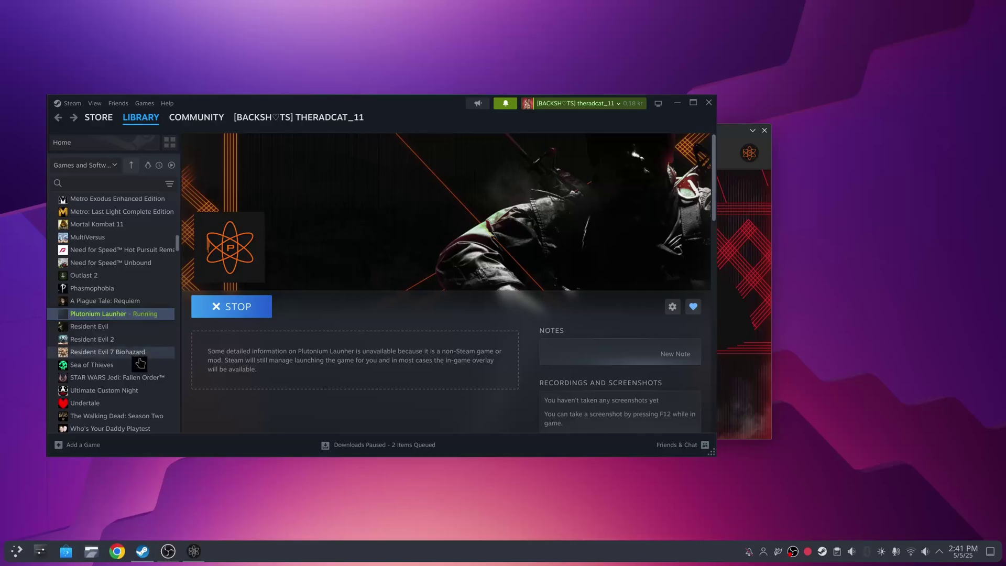
# Move the Plutonium Launcher aside and bring up Call of Duty: Black Ops II's Steam properties
pyautogui.scroll(10, 140, 362)
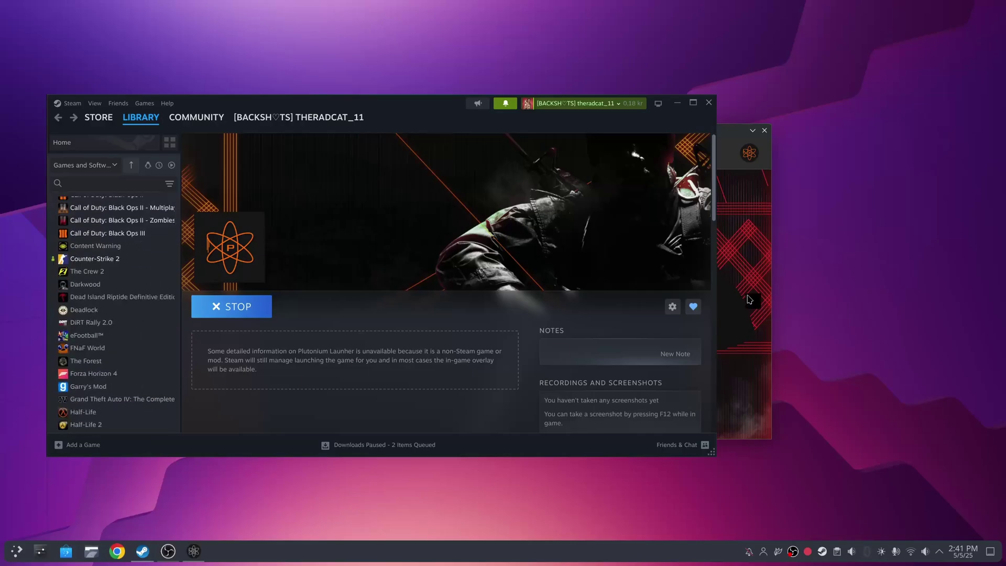
pyautogui.click(726, 314)
pyautogui.moveTo(428, 136); pyautogui.dragTo(520, 124)
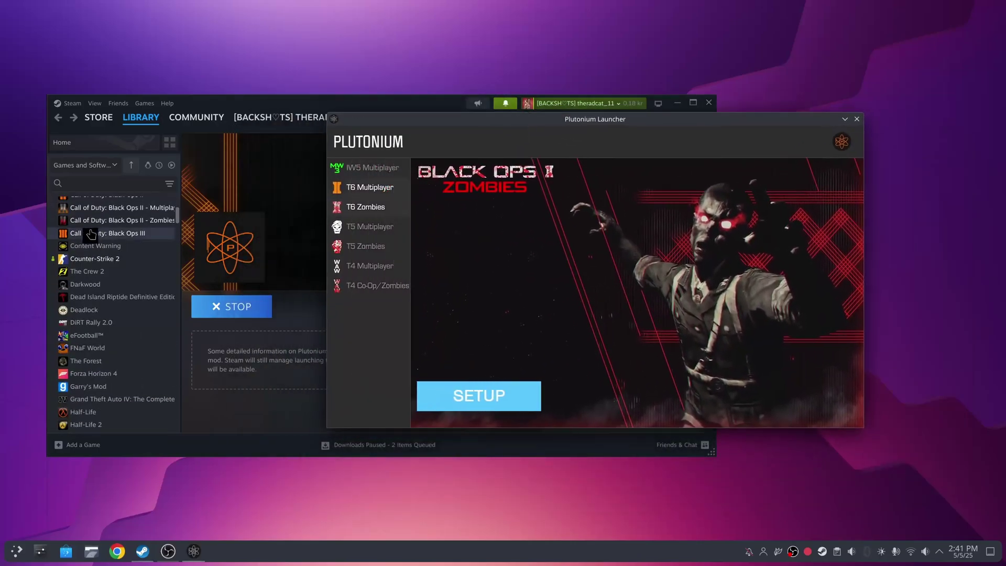
pyautogui.scroll(3, 113, 357)
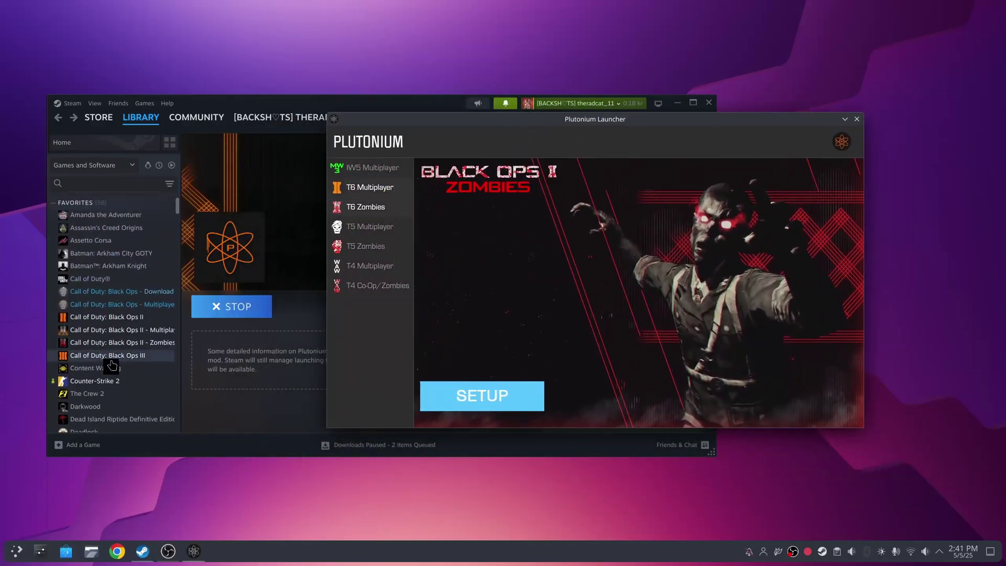
pyautogui.rightClick(107, 317)
pyautogui.click(149, 413)
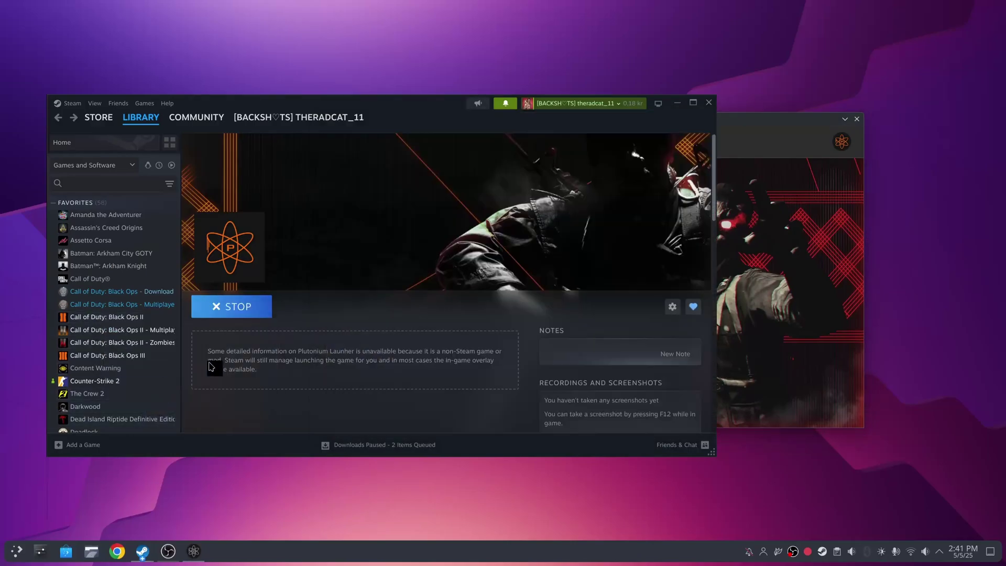
pyautogui.moveTo(296, 148); pyautogui.dragTo(174, 124)
# Open Black Ops II's install folder in Dolphin, select its full path, and return to the launcher
pyautogui.click(115, 183)
pyautogui.click(113, 217)
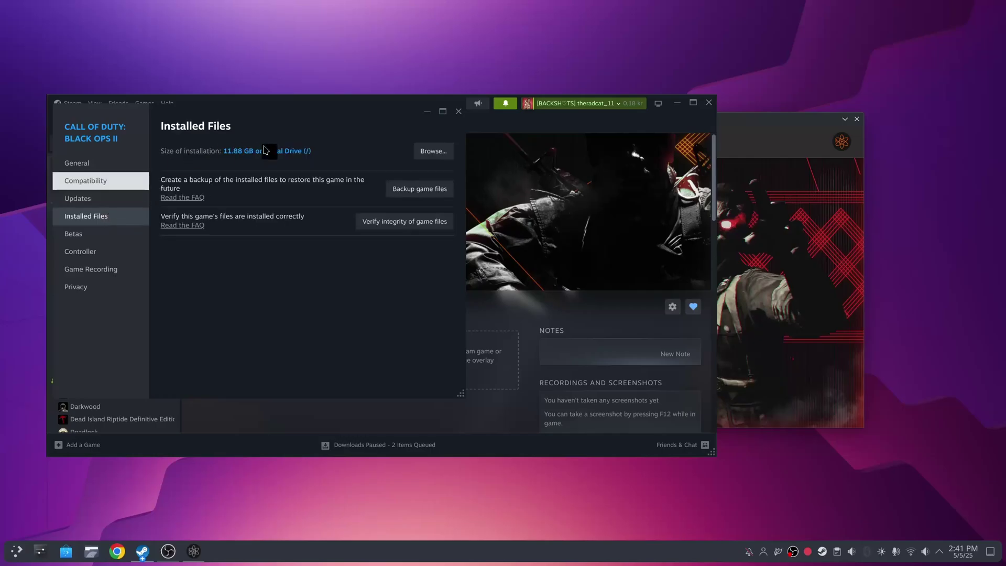
pyautogui.click(425, 153)
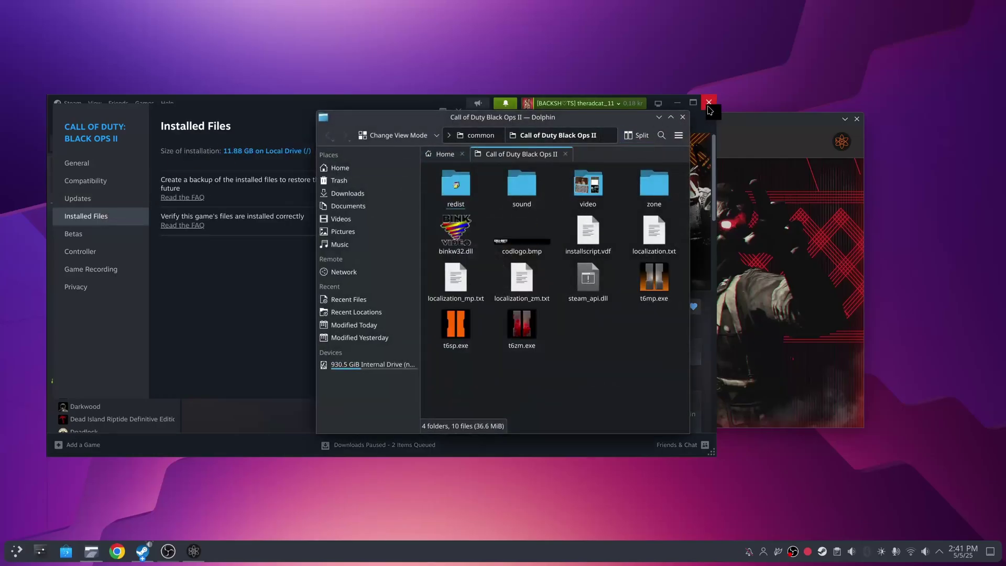
pyautogui.click(708, 102)
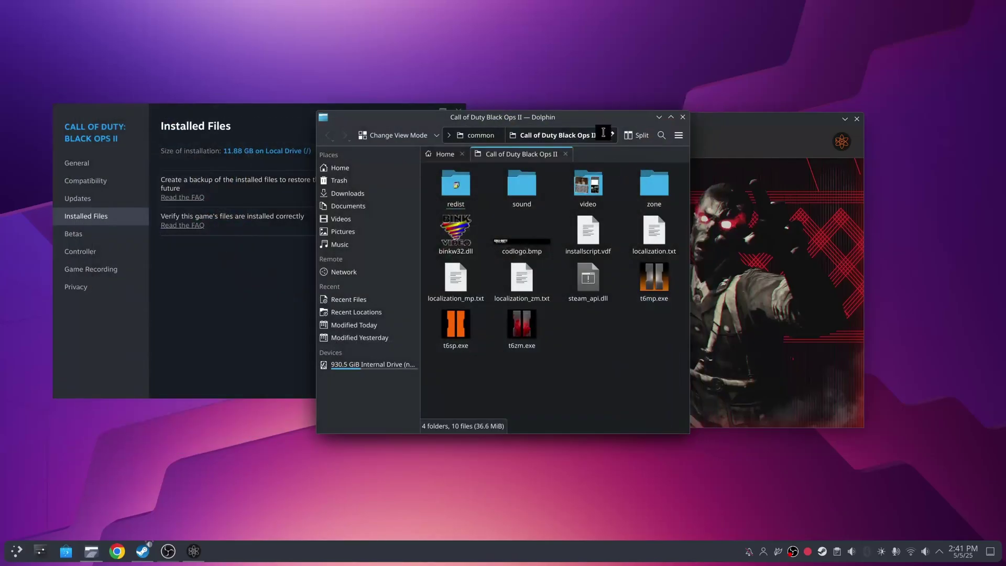
pyautogui.click(607, 136)
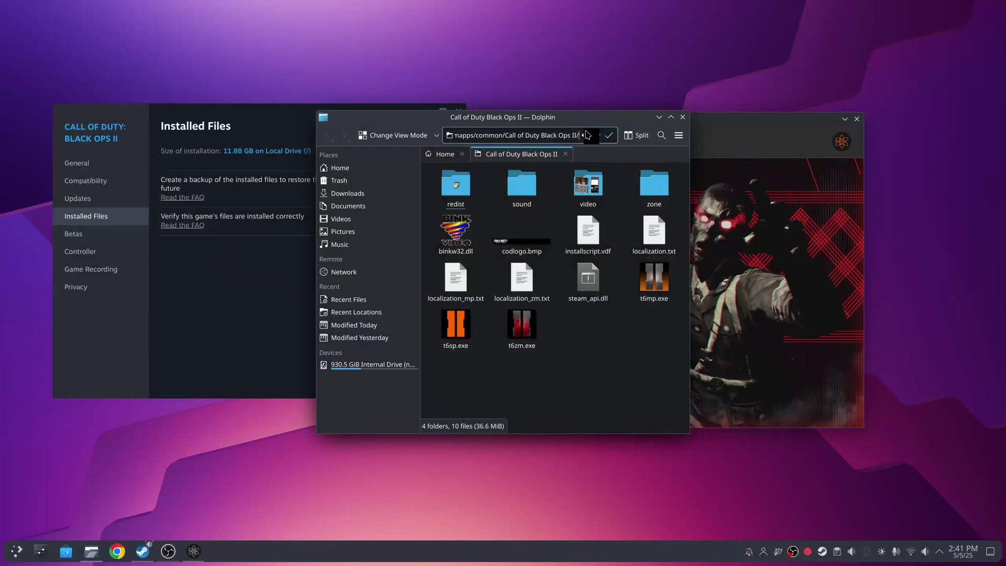
pyautogui.hotkey('ctrl', 'a')
pyautogui.click(732, 210)
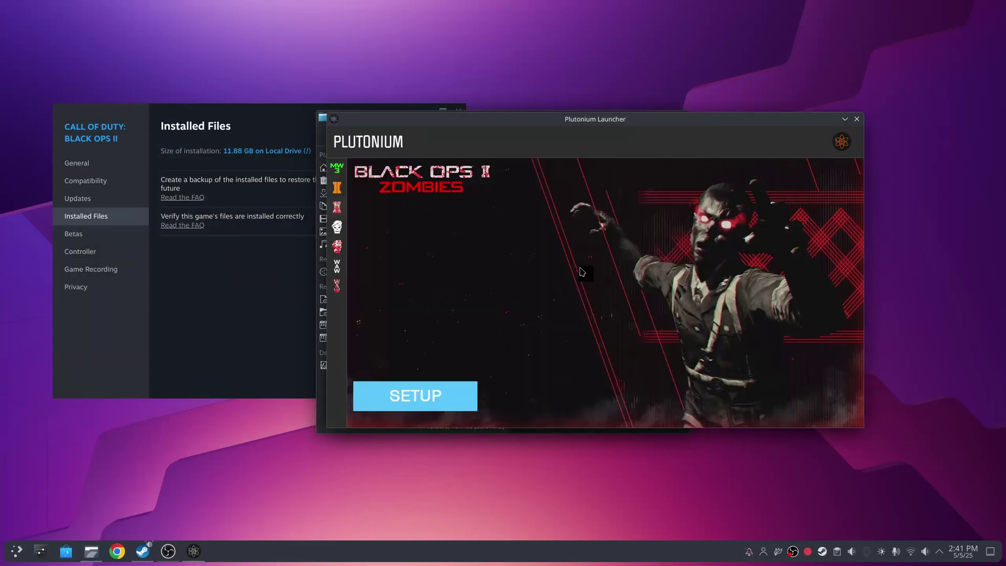
# Start the Black Ops II folder setup and fill the picker with ChatGPT's backslash version of the path
pyautogui.click(432, 396)
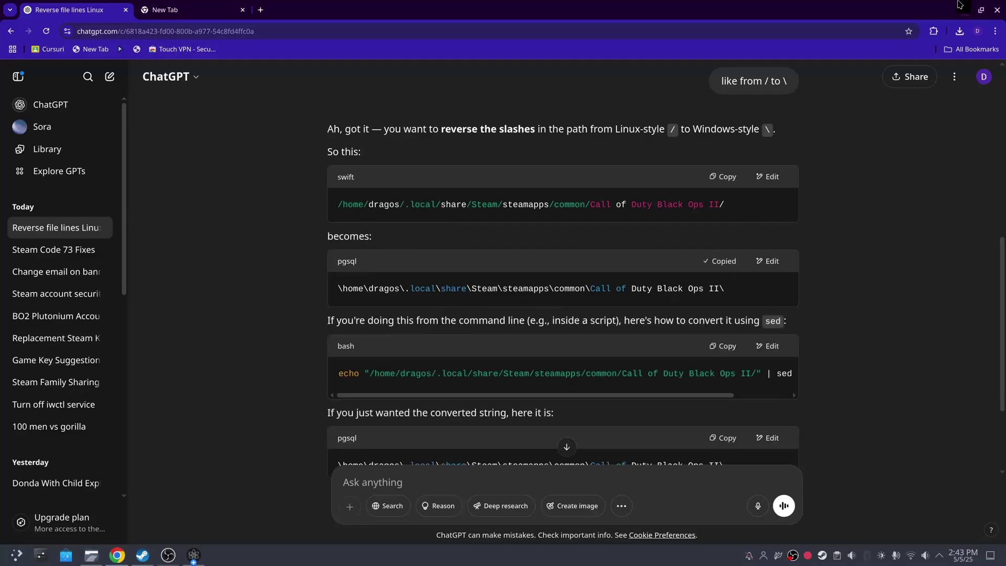
pyautogui.click(965, 10)
pyautogui.moveTo(628, 314); pyautogui.dragTo(588, 313)
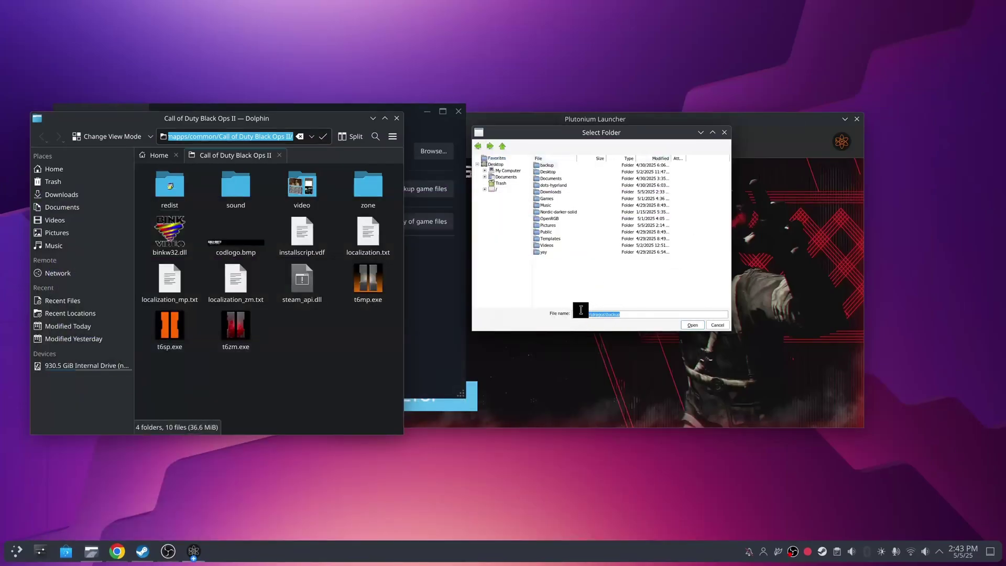
# Confirm the Black Ops II folder and bring the launcher back to the T6 Zombies page
pyautogui.click(691, 325)
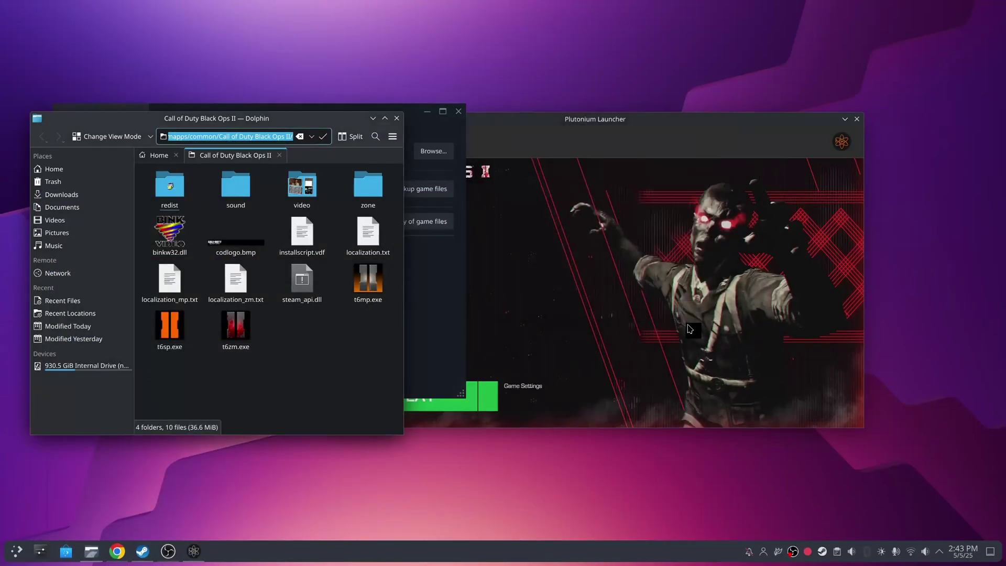
pyautogui.click(511, 250)
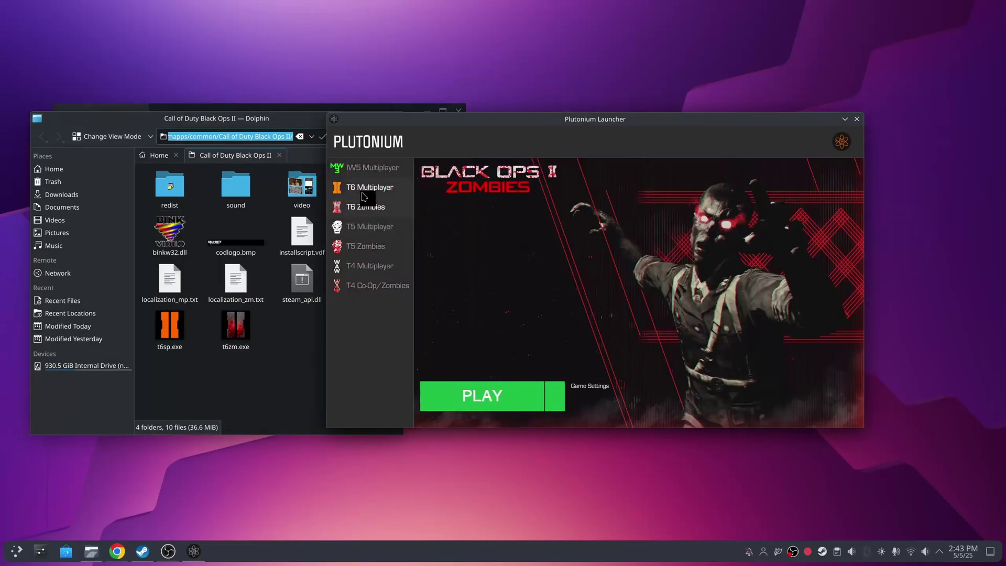
pyautogui.click(363, 194)
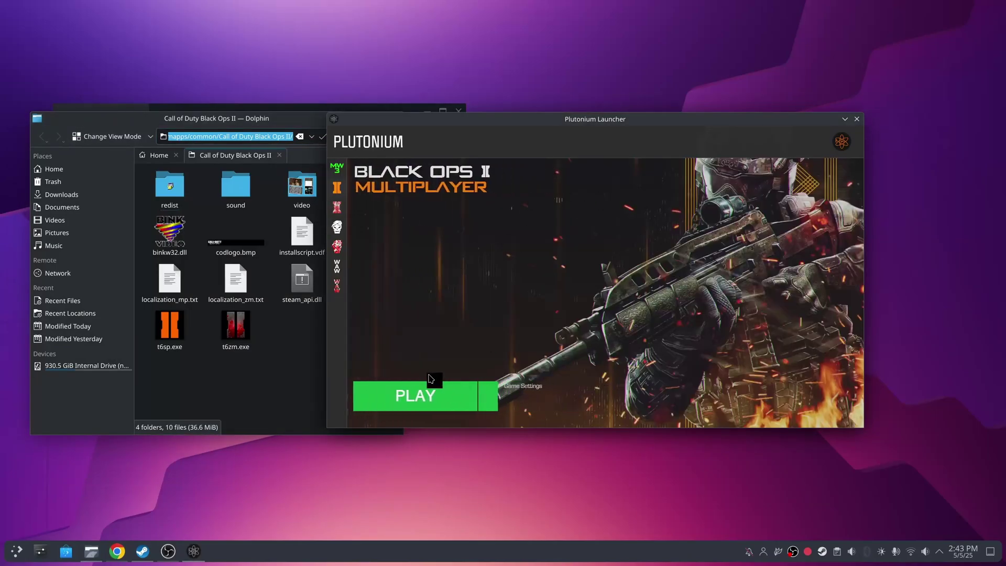
pyautogui.moveTo(337, 225)
pyautogui.click(366, 208)
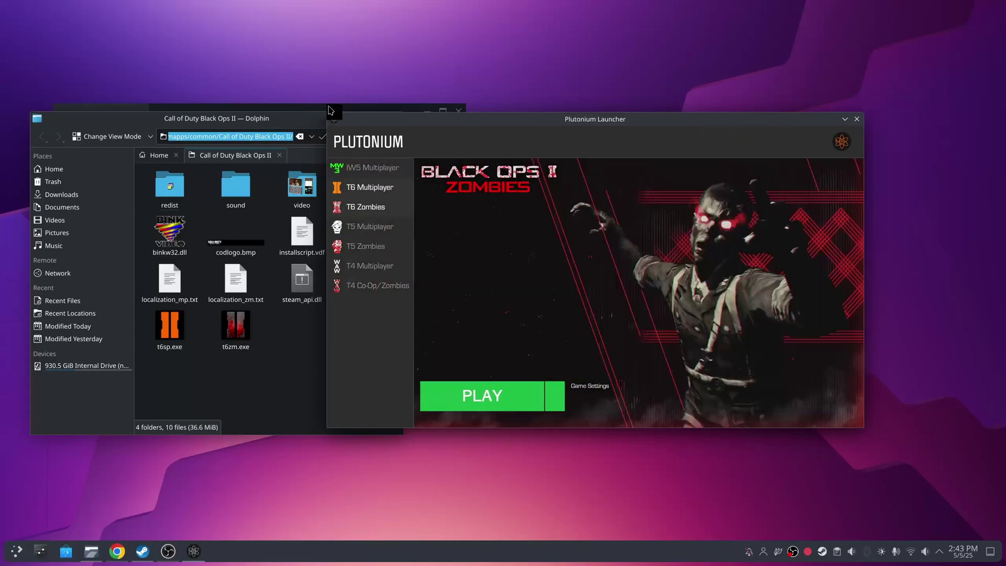
# Close Dolphin and the Black Ops II properties, then launch T6 Zombies
pyautogui.click(296, 121)
pyautogui.click(396, 118)
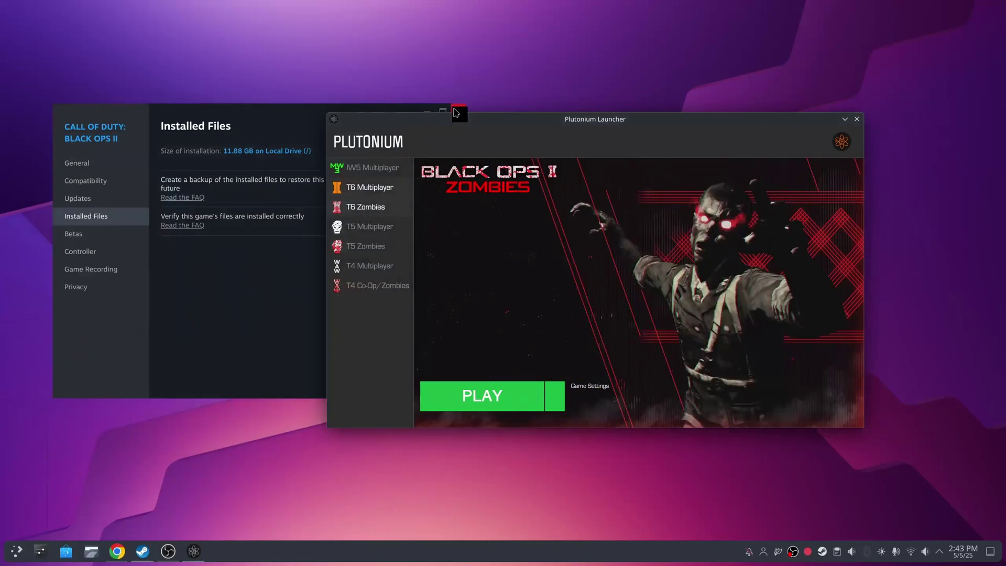
pyautogui.click(459, 111)
pyautogui.click(429, 406)
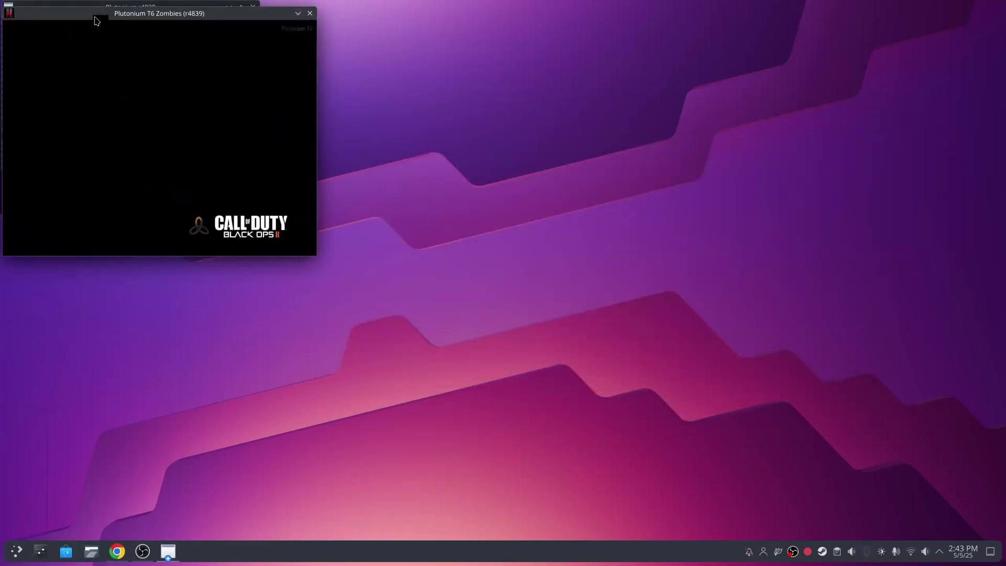
# Centre the game window, start an online solo Zombies match, play, and open the pause menu
pyautogui.moveTo(126, 13); pyautogui.dragTo(512, 131)
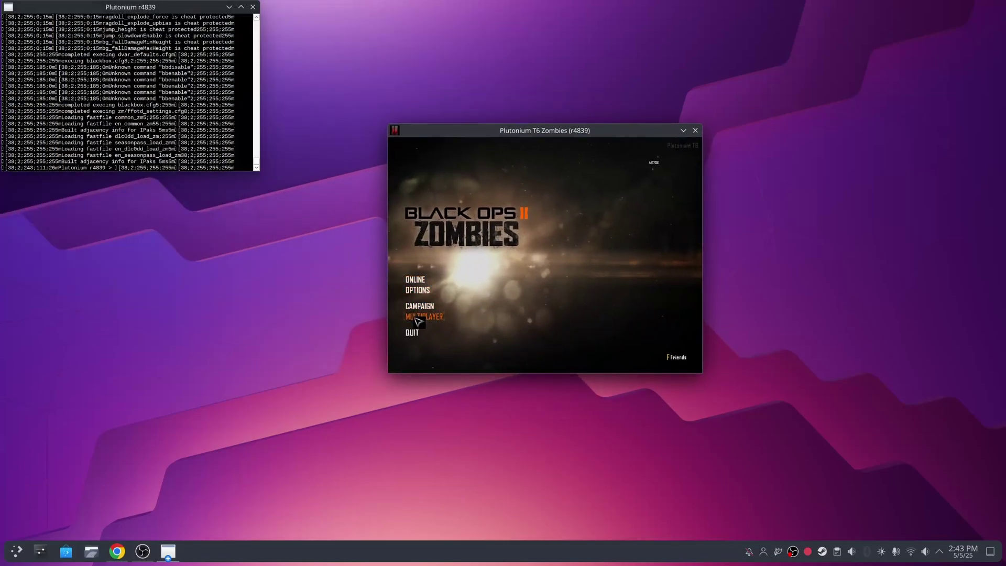
pyautogui.click(419, 282)
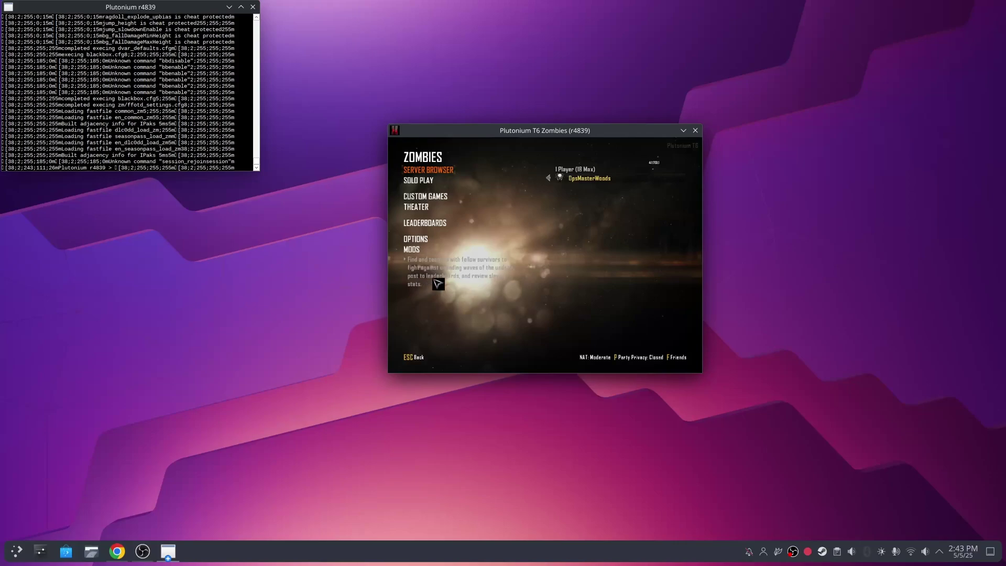
pyautogui.click(418, 181)
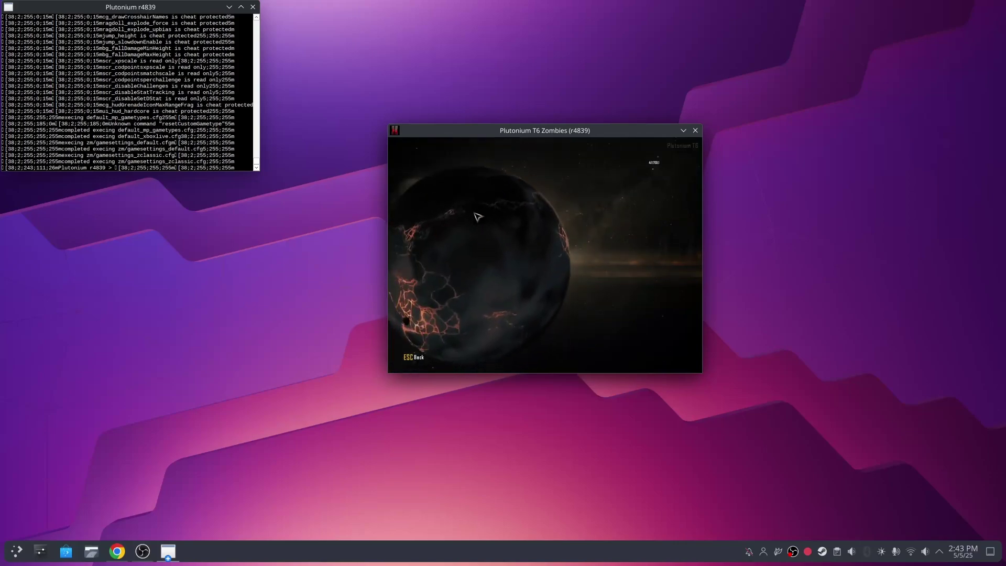
pyautogui.click(411, 358)
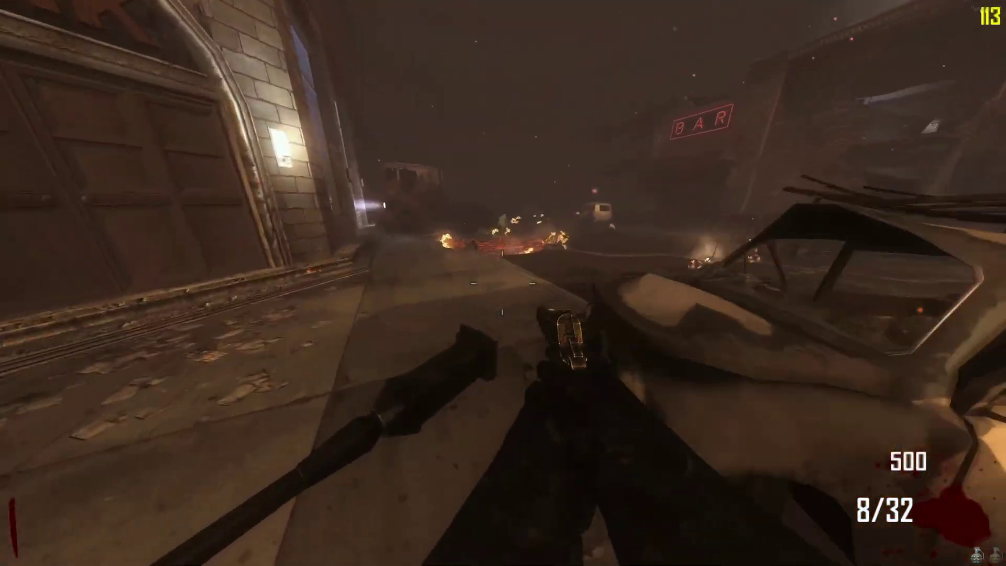
pyautogui.press('Escape')
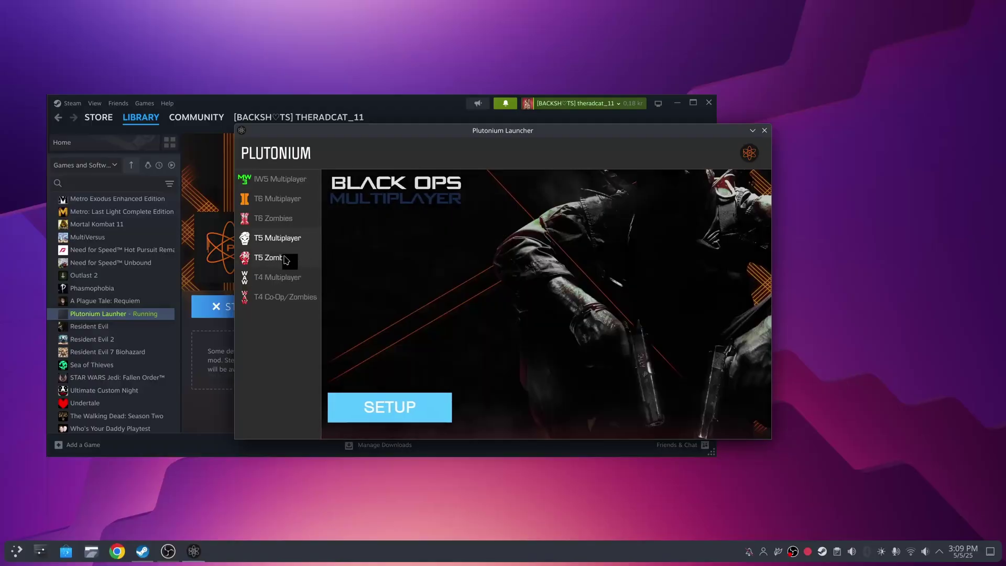
# Begin the Black Ops folder setup and open Call of Duty: Black Ops's install folder from Steam
pyautogui.click(304, 414)
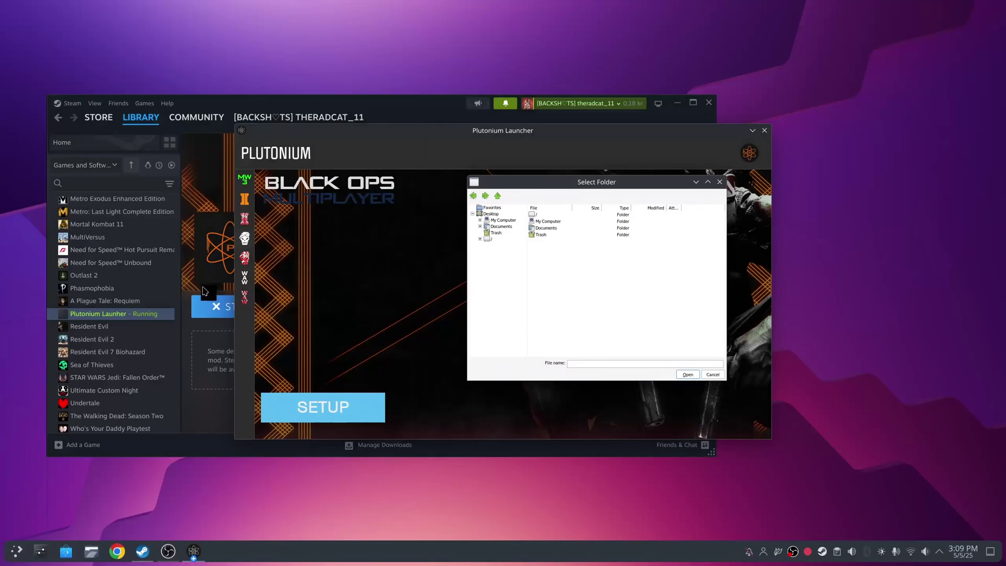
pyautogui.scroll(10, 112, 282)
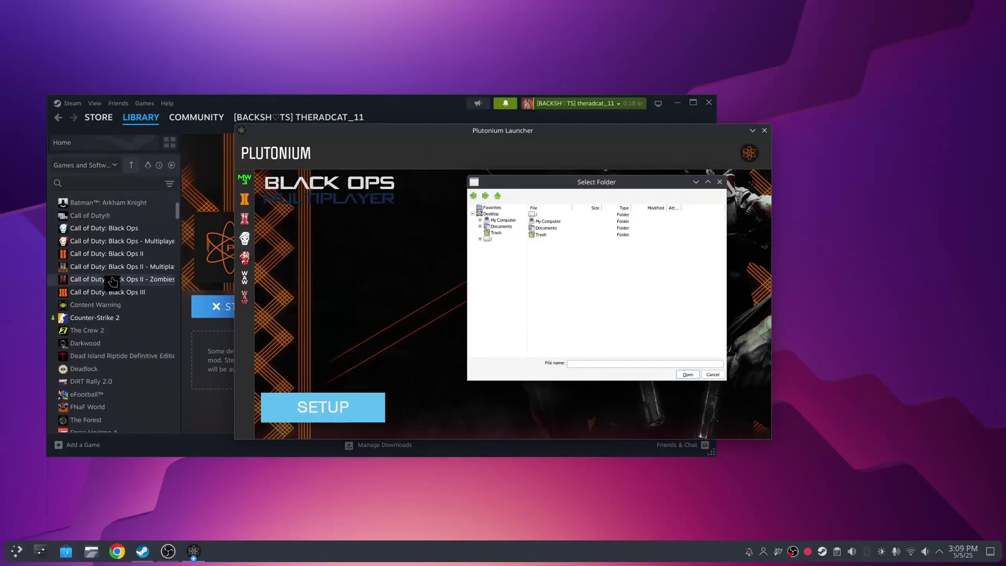
pyautogui.rightClick(112, 282)
pyautogui.click(142, 302)
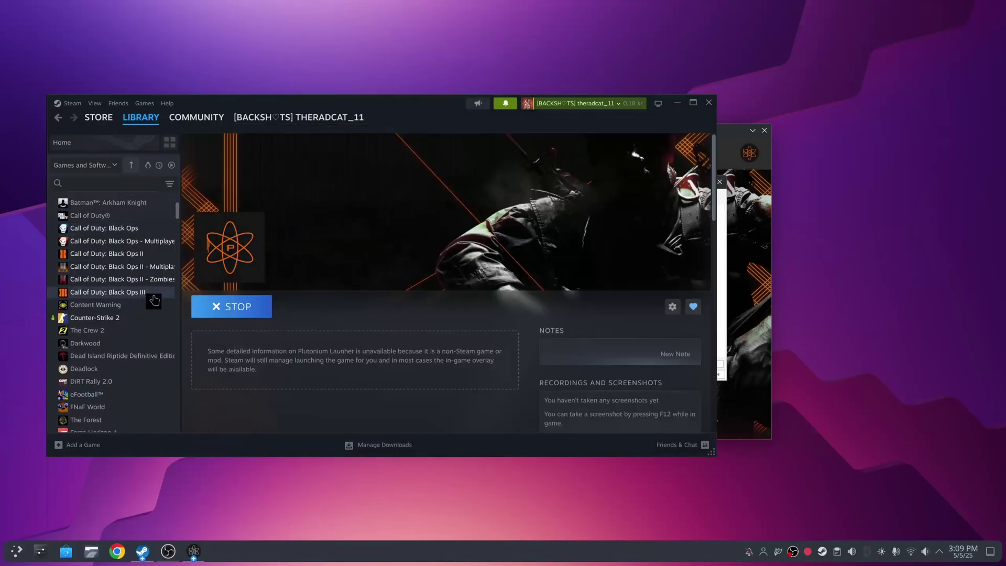
pyautogui.click(210, 205)
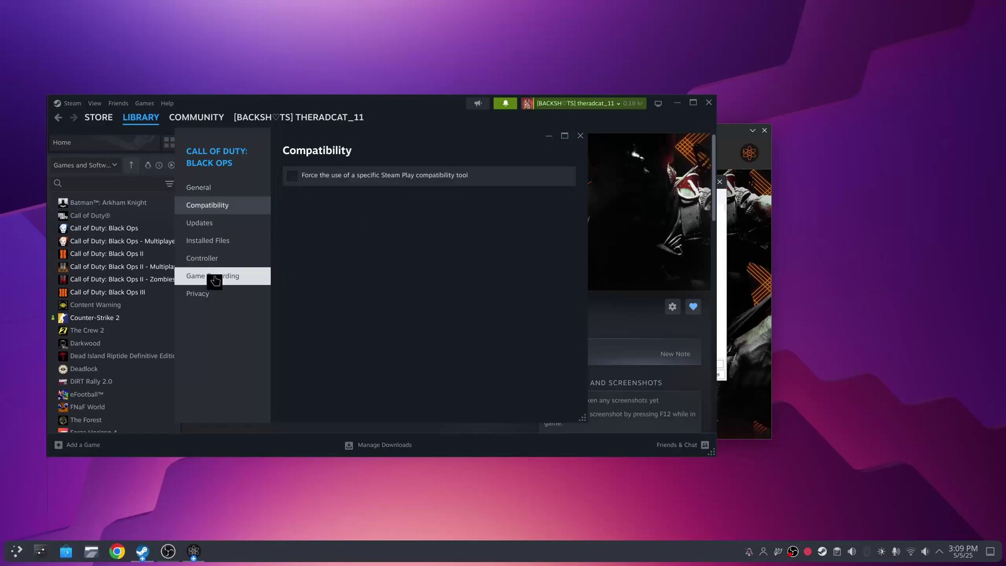
pyautogui.click(225, 243)
pyautogui.click(548, 174)
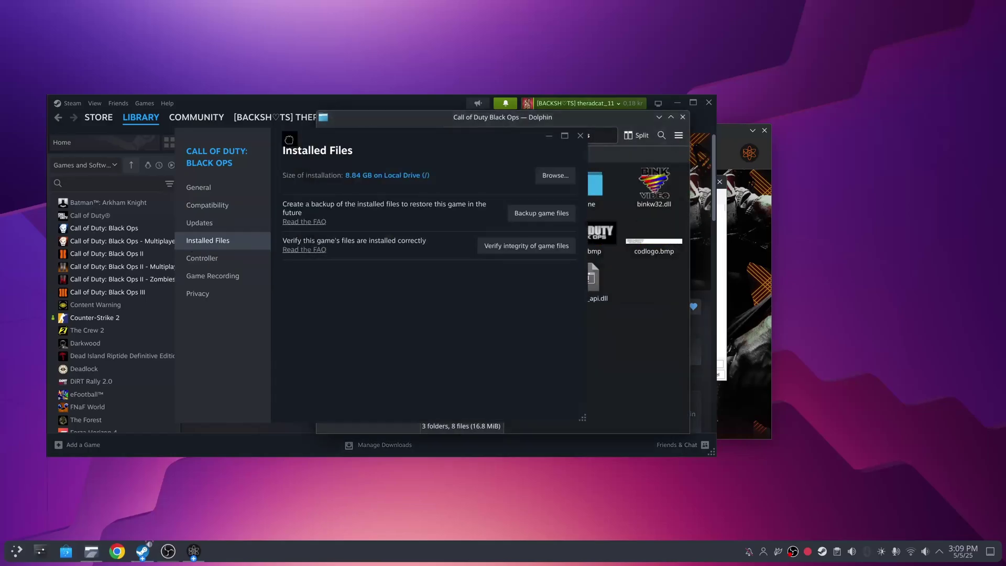
# Select the full Black Ops install path in Dolphin's location bar and load chatgpt.com in Chrome
pyautogui.click(591, 134)
pyautogui.click(588, 137)
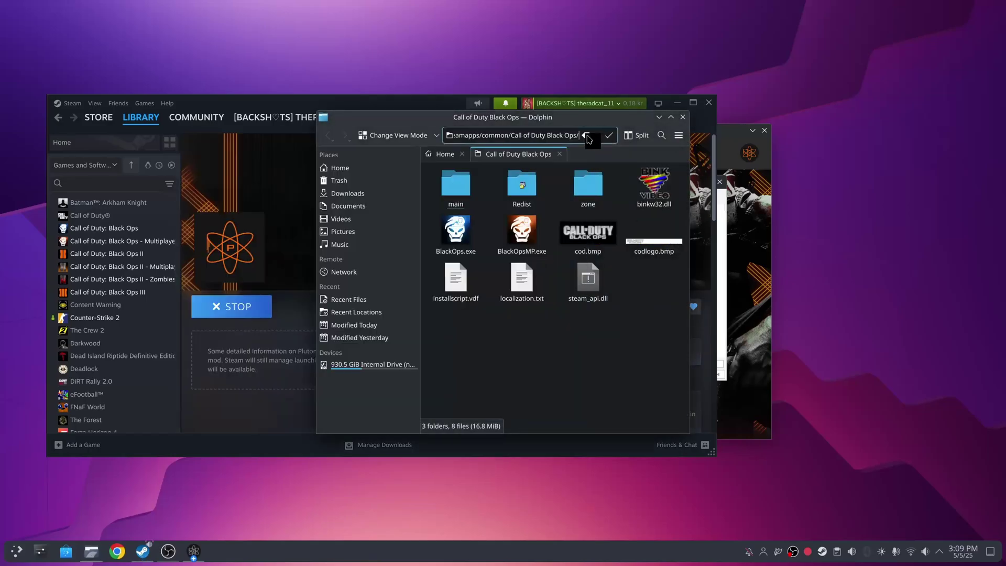
pyautogui.tripleClick(555, 136)
pyautogui.click(116, 551)
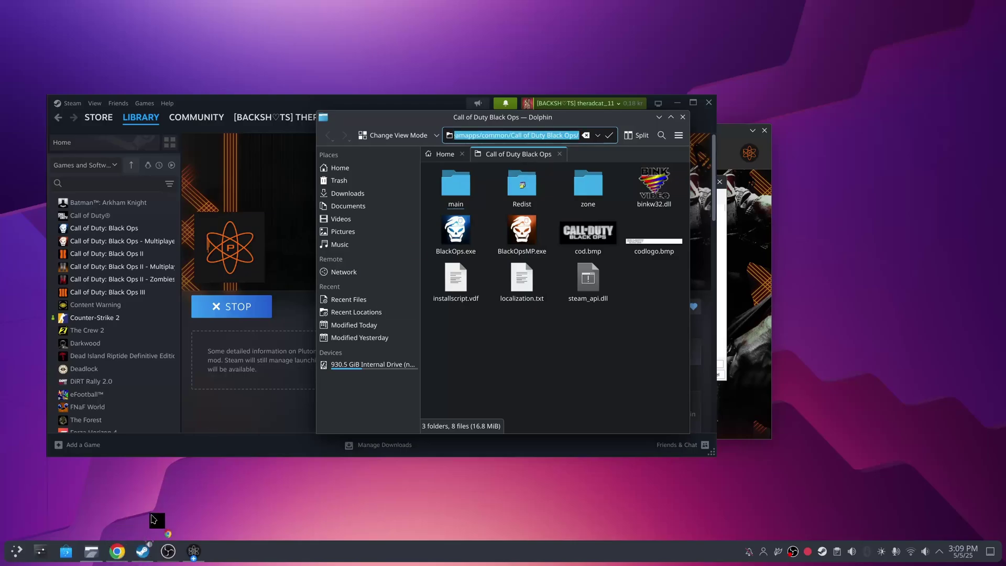
pyautogui.write('chatgpt.com')
pyautogui.press('Return')
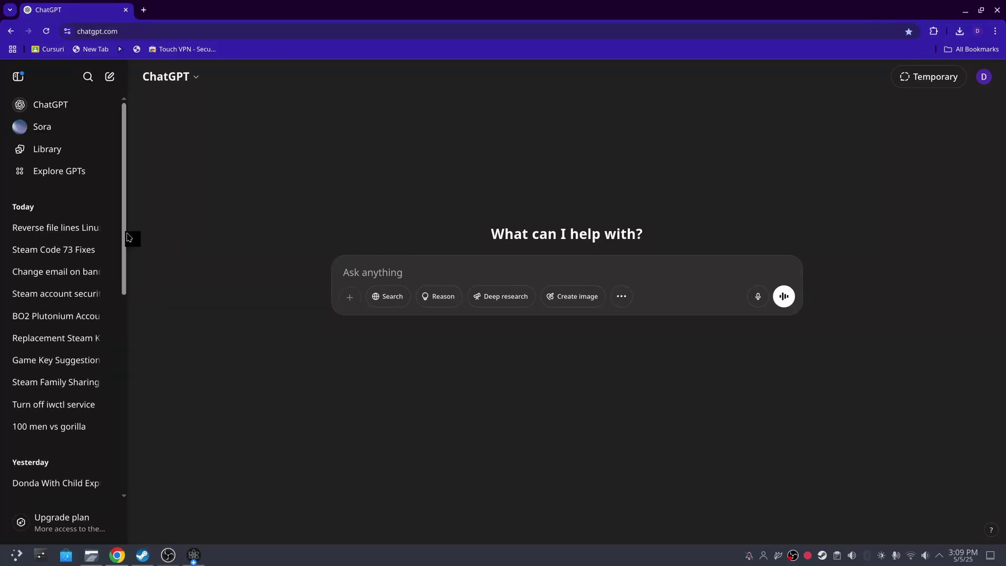
# In the 'Reverse file lines Linux' chat, convert the Black Ops path to backslashes, copy it, and close Chrome
pyautogui.click(47, 227)
pyautogui.click(783, 506)
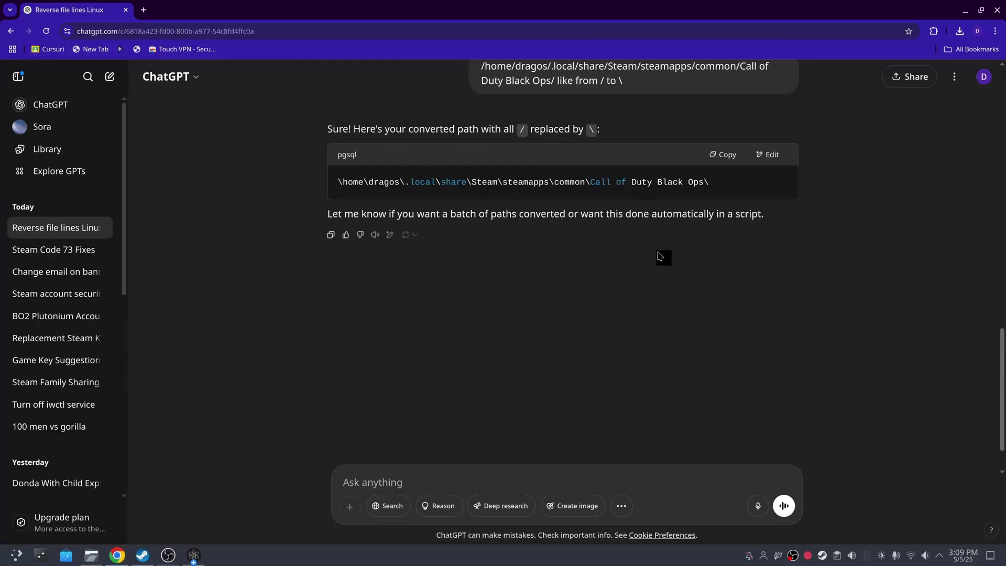
pyautogui.click(721, 154)
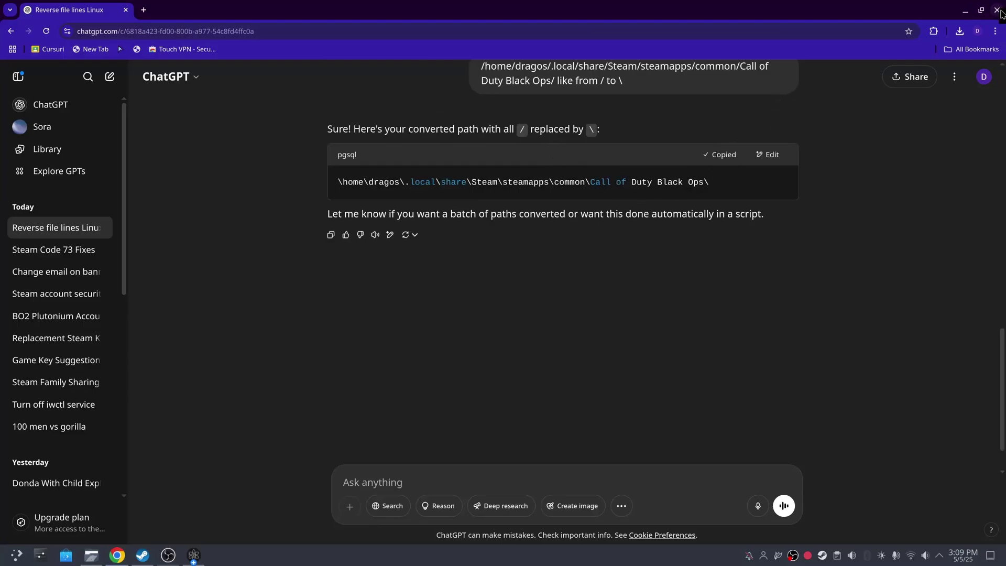
pyautogui.click(998, 10)
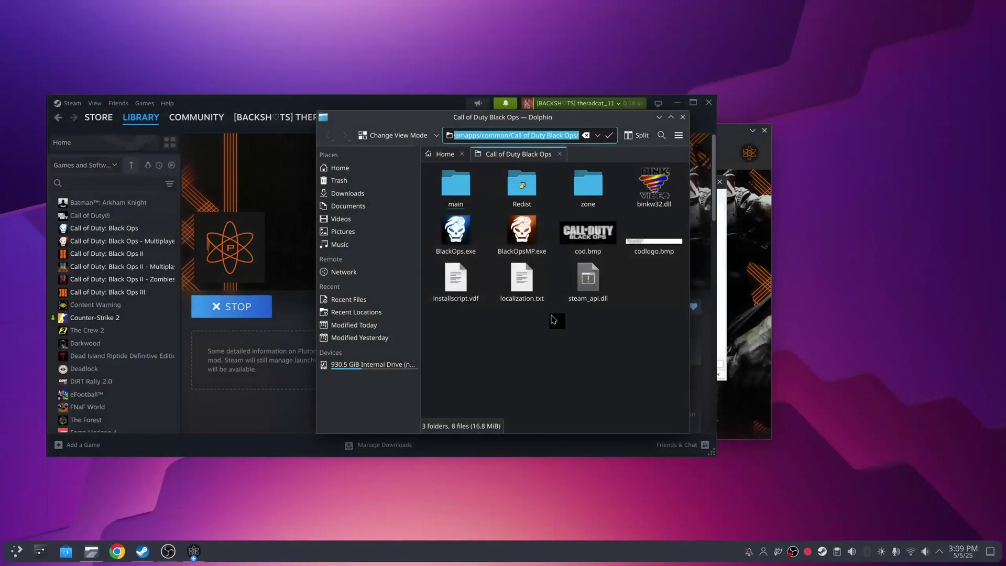
# Enter the converted Steam path as the Black Ops folder in Select Folder, then launch T5 via Plutonium
pyautogui.click(723, 215)
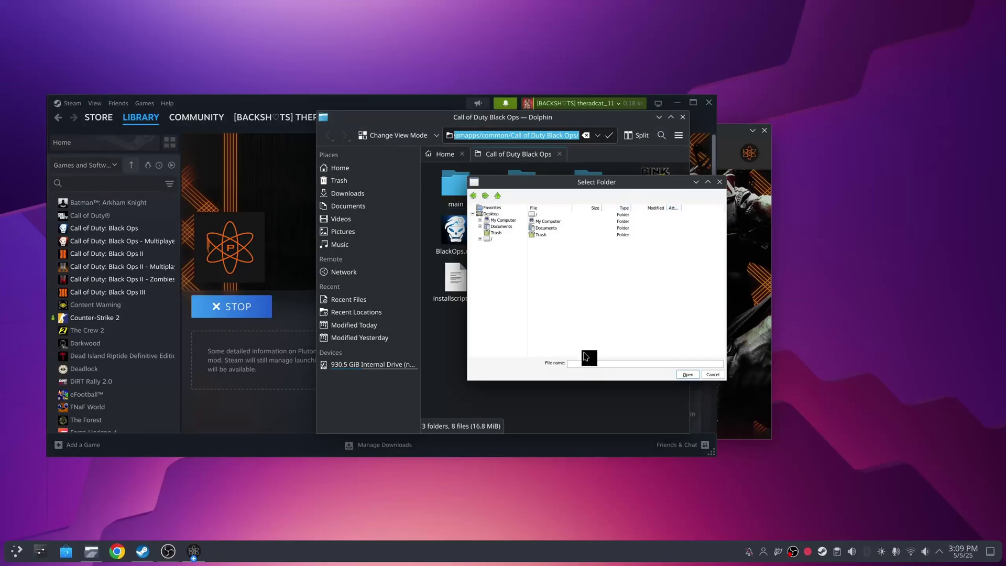
pyautogui.doubleClick(532, 215)
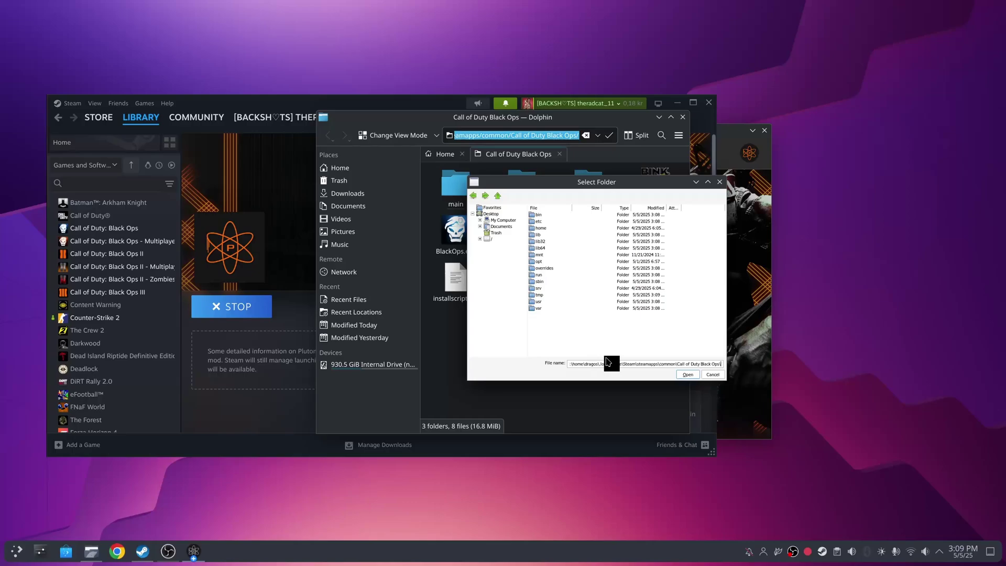
pyautogui.press('Return')
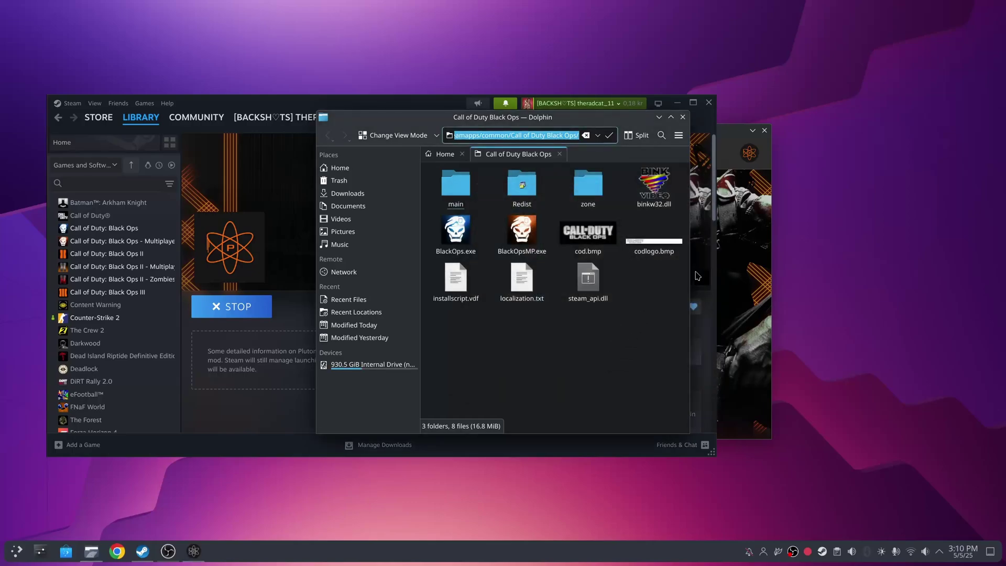
pyautogui.click(743, 256)
pyautogui.click(341, 413)
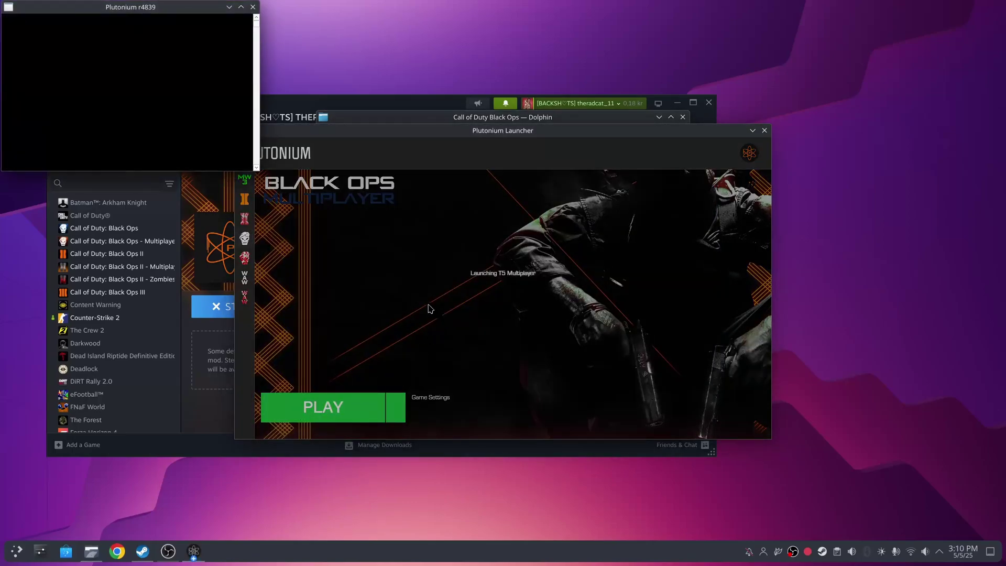
# Walk past the boarded window to the wall chalk and buy the M14
pyautogui.click(530, 121)
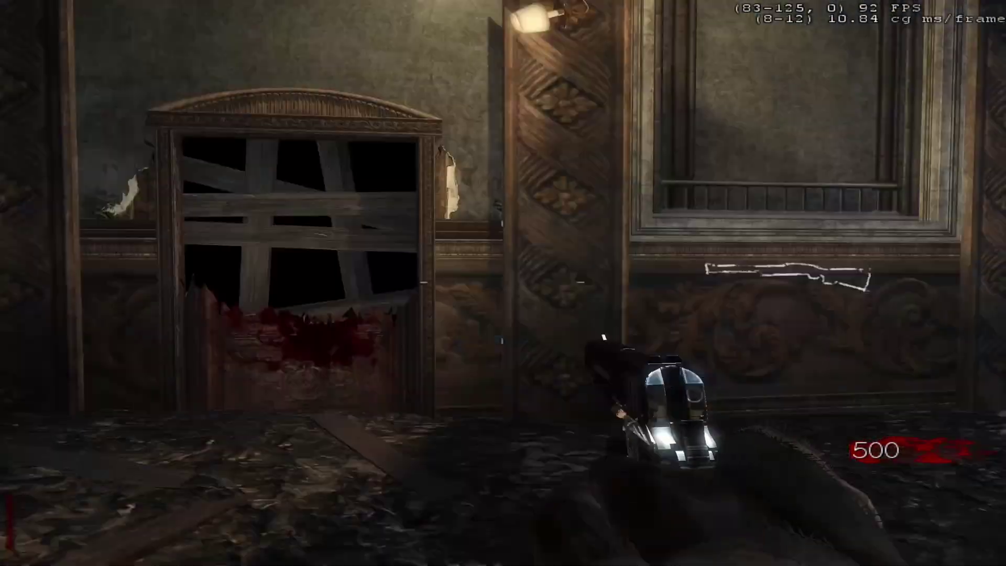
pyautogui.press('w')
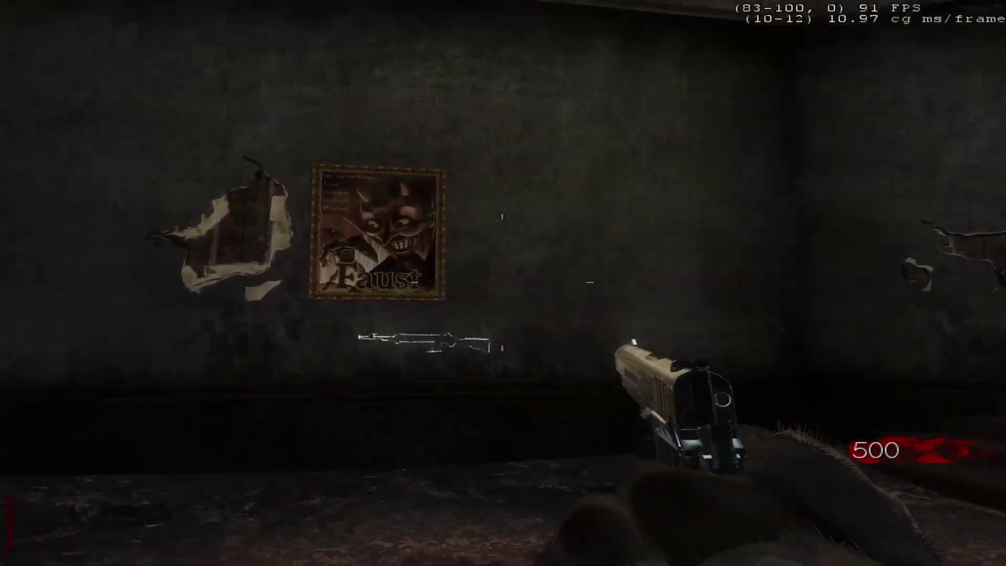
pyautogui.press('w')
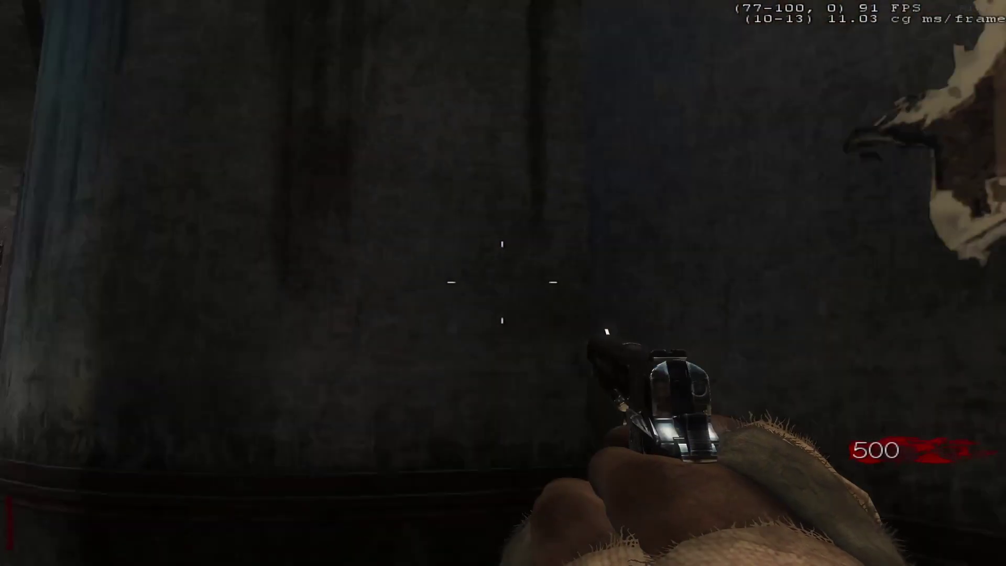
pyautogui.rightClick(503, 283)
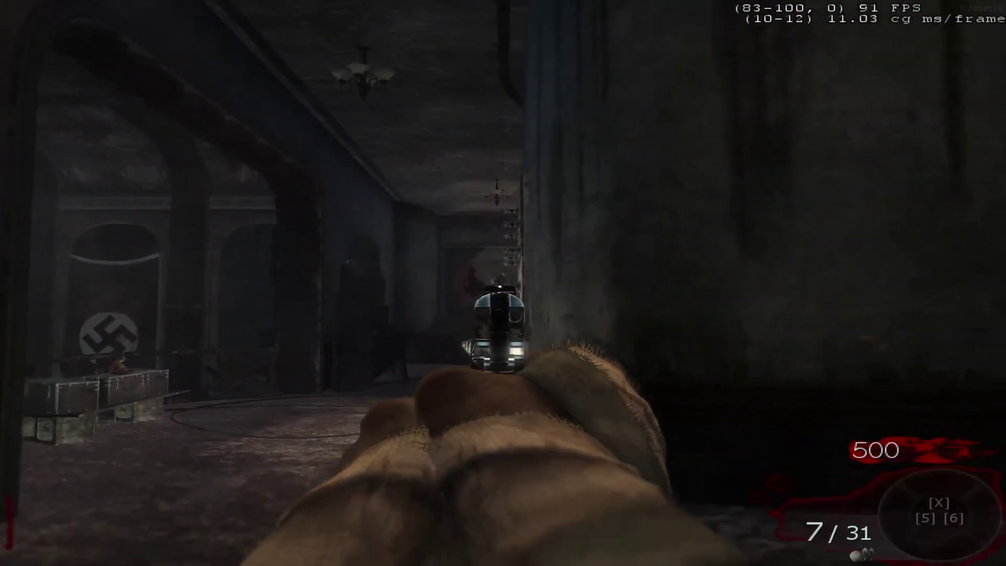
pyautogui.press('f')
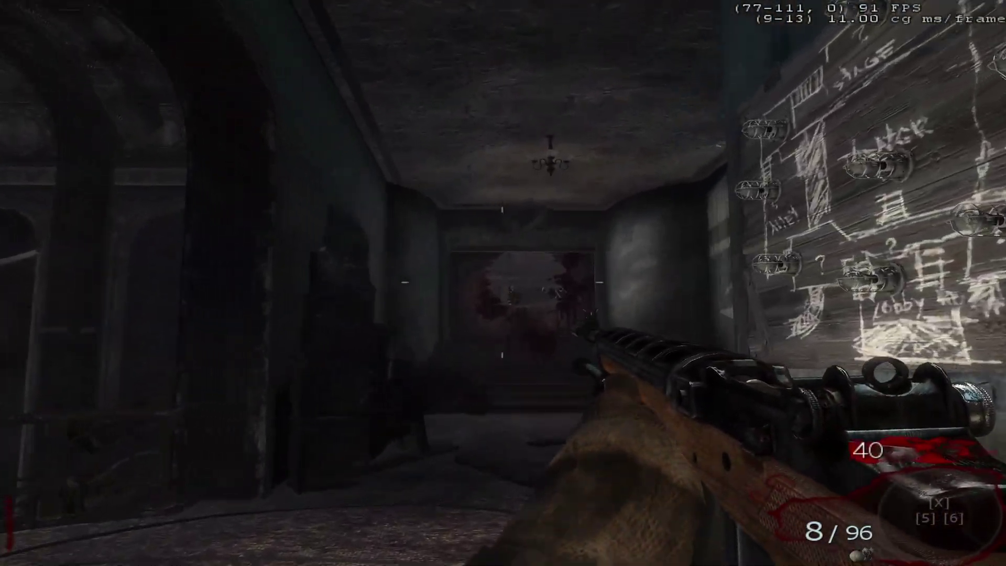
# Shoot the zombies down the hallway with the M14 and reload it
pyautogui.rightClick(503, 283)
pyautogui.click(503, 283)
pyautogui.click(503, 282)
pyautogui.click(503, 282)
pyautogui.click(503, 283)
pyautogui.click(502, 283)
pyautogui.click(503, 283)
pyautogui.click(502, 283)
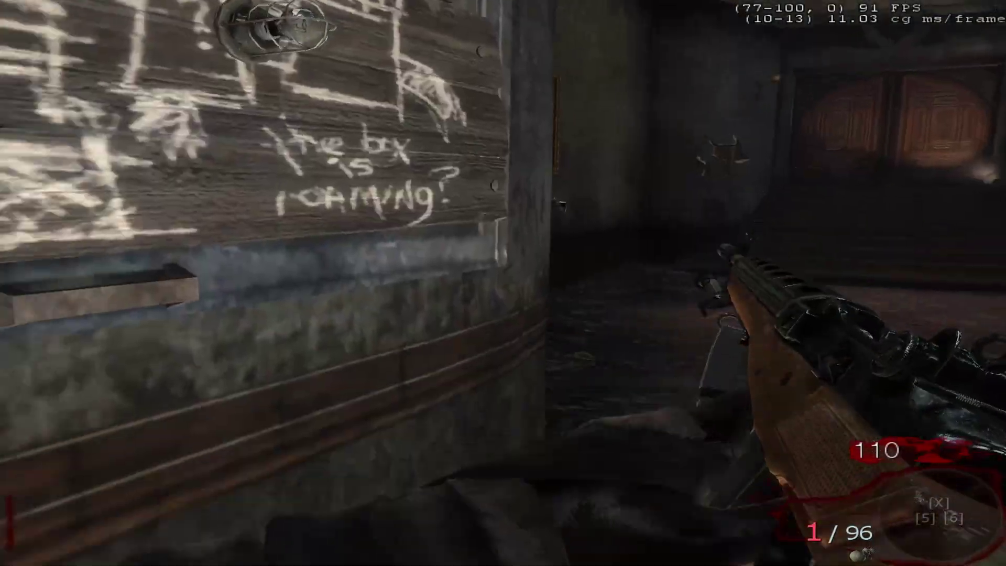
pyautogui.press('r')
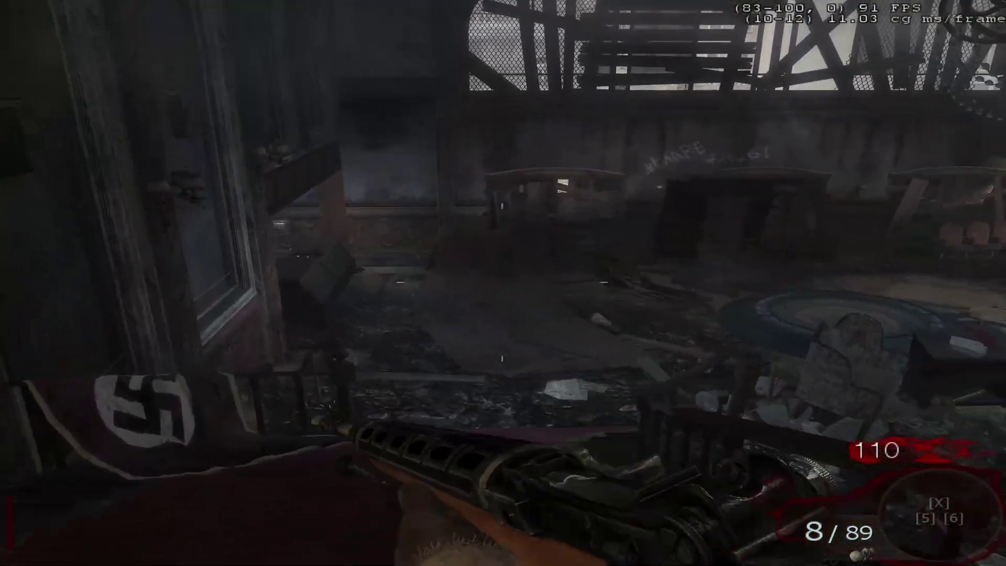
# Sprint across the room with the M14 and shoot the zombie by the window
pyautogui.press('w')
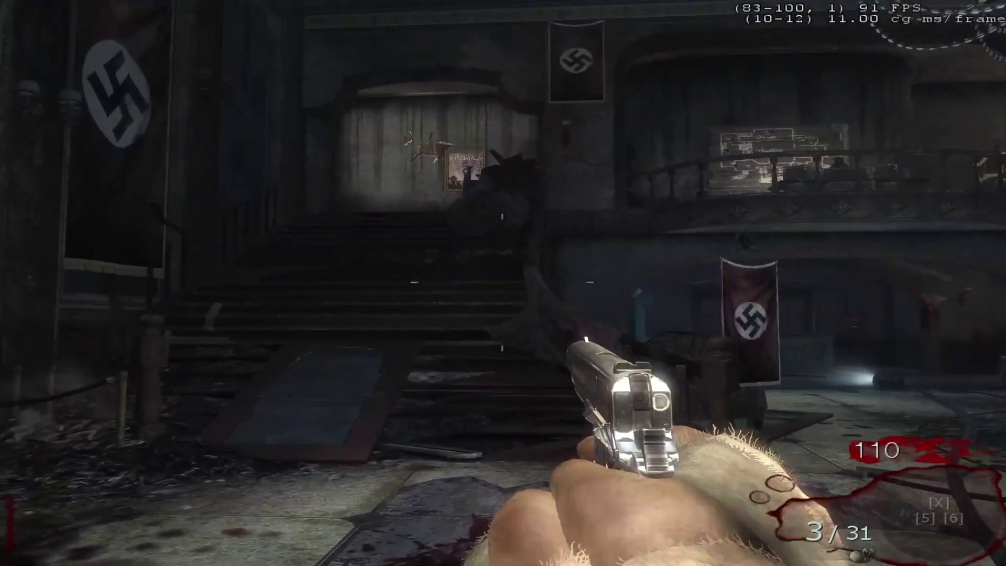
pyautogui.rightClick(502, 283)
pyautogui.press('1')
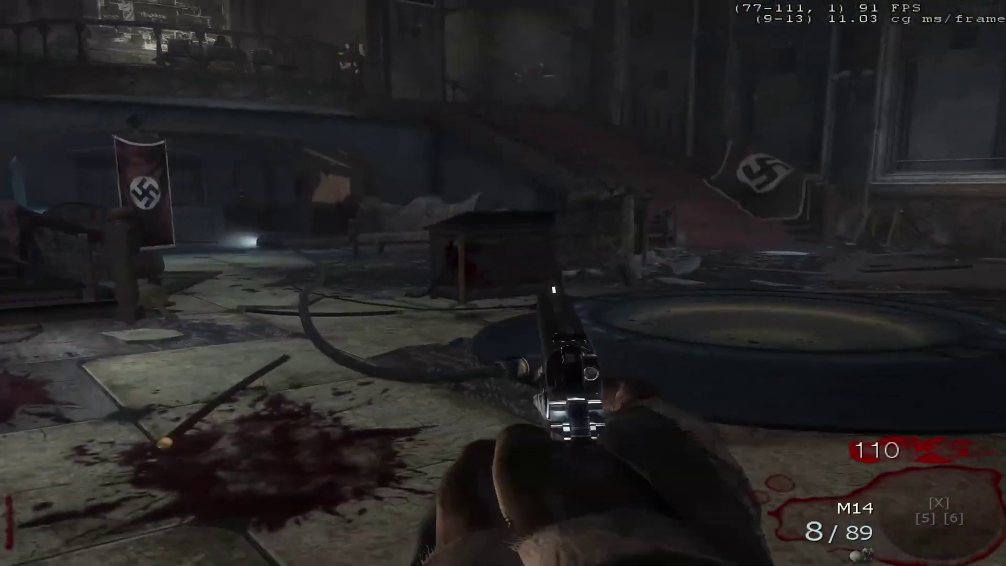
pyautogui.rightClick(503, 283)
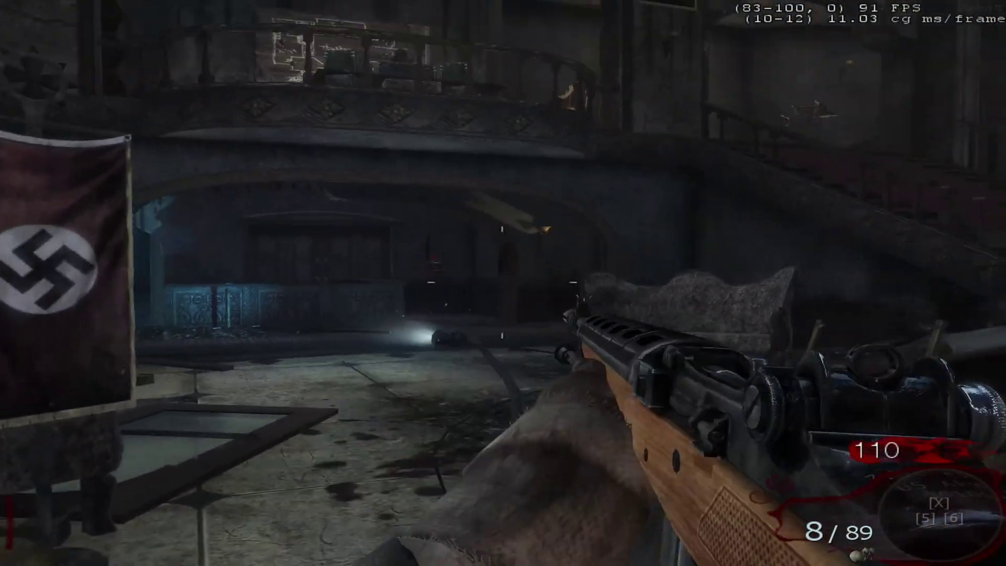
pyautogui.hotkey('shift', 'w')
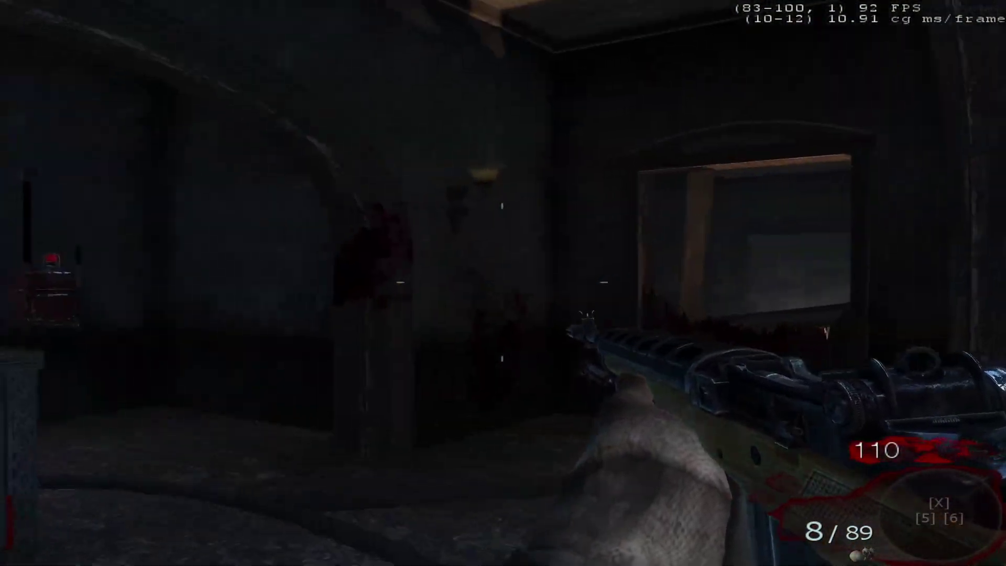
pyautogui.click(502, 283)
pyautogui.click(502, 283)
pyautogui.click(503, 283)
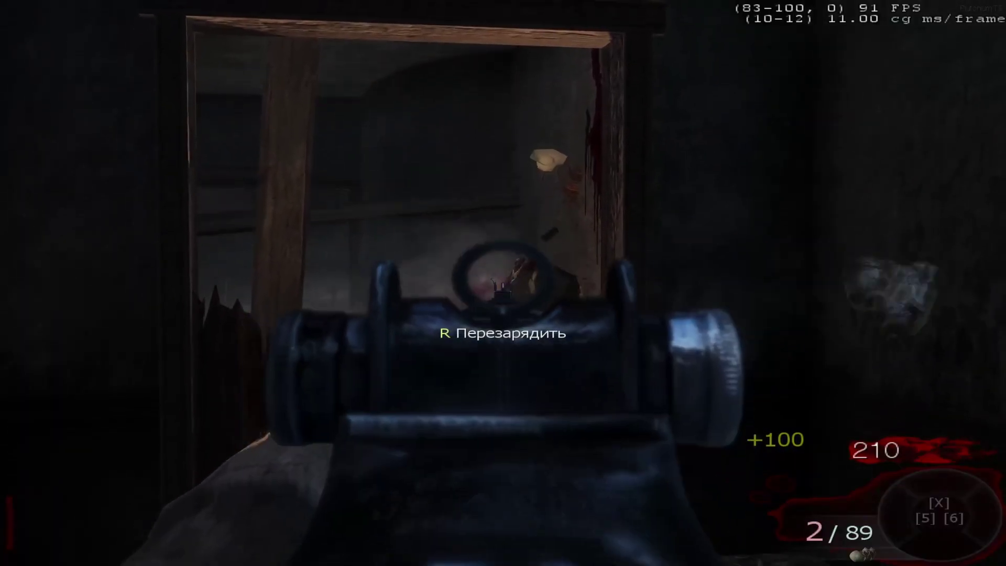